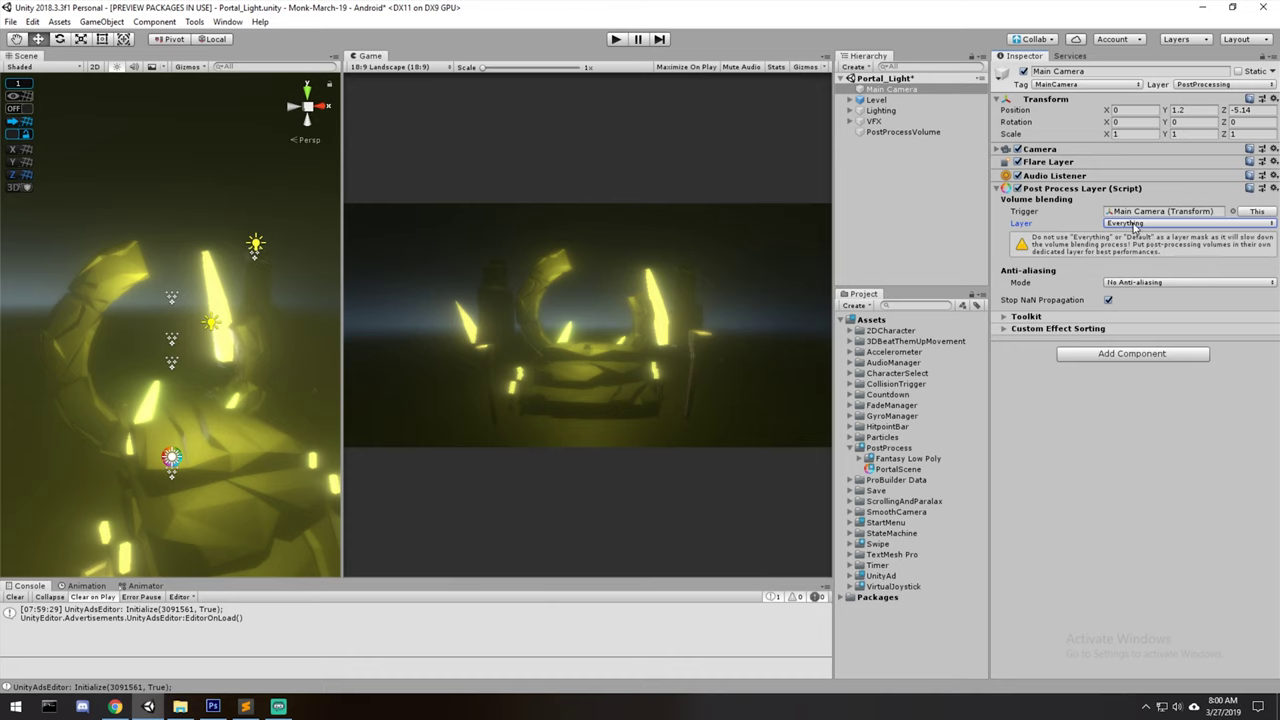
Restrict the Post Process Layer's volume blending to the PostProcessing layer and select PostProcessVolume
click(1202, 228)
click(1175, 242)
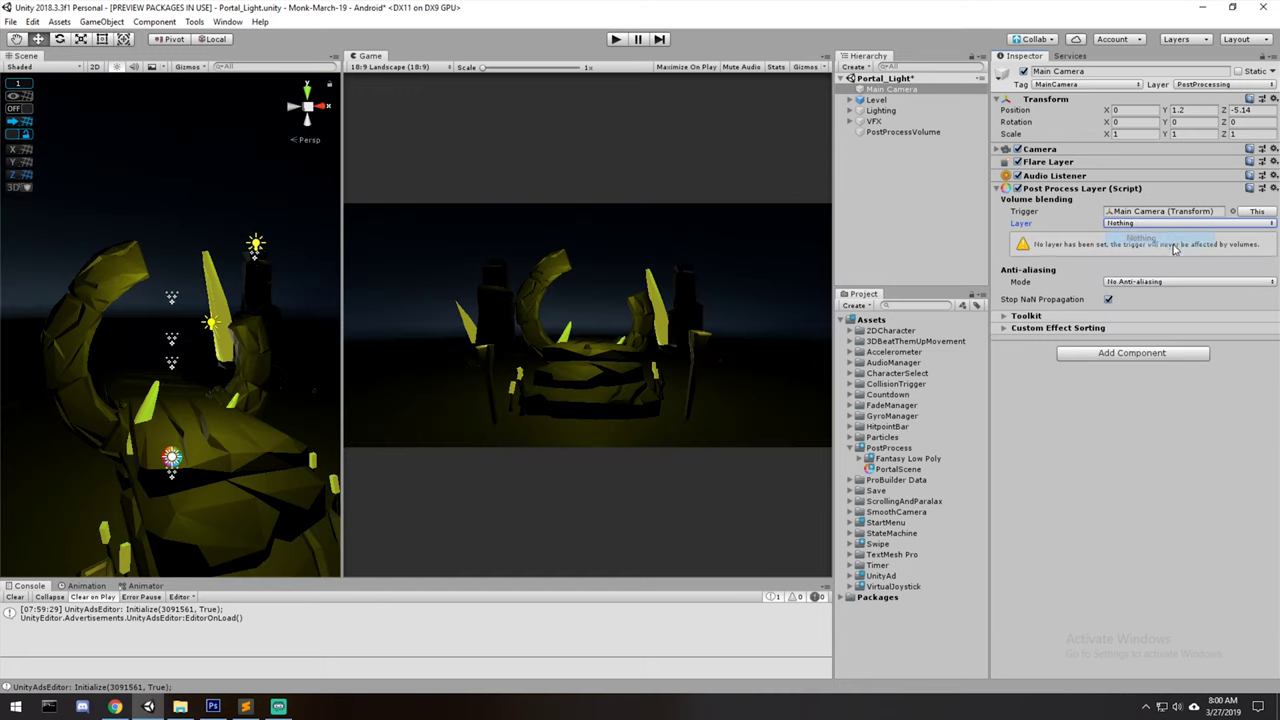
click(1138, 225)
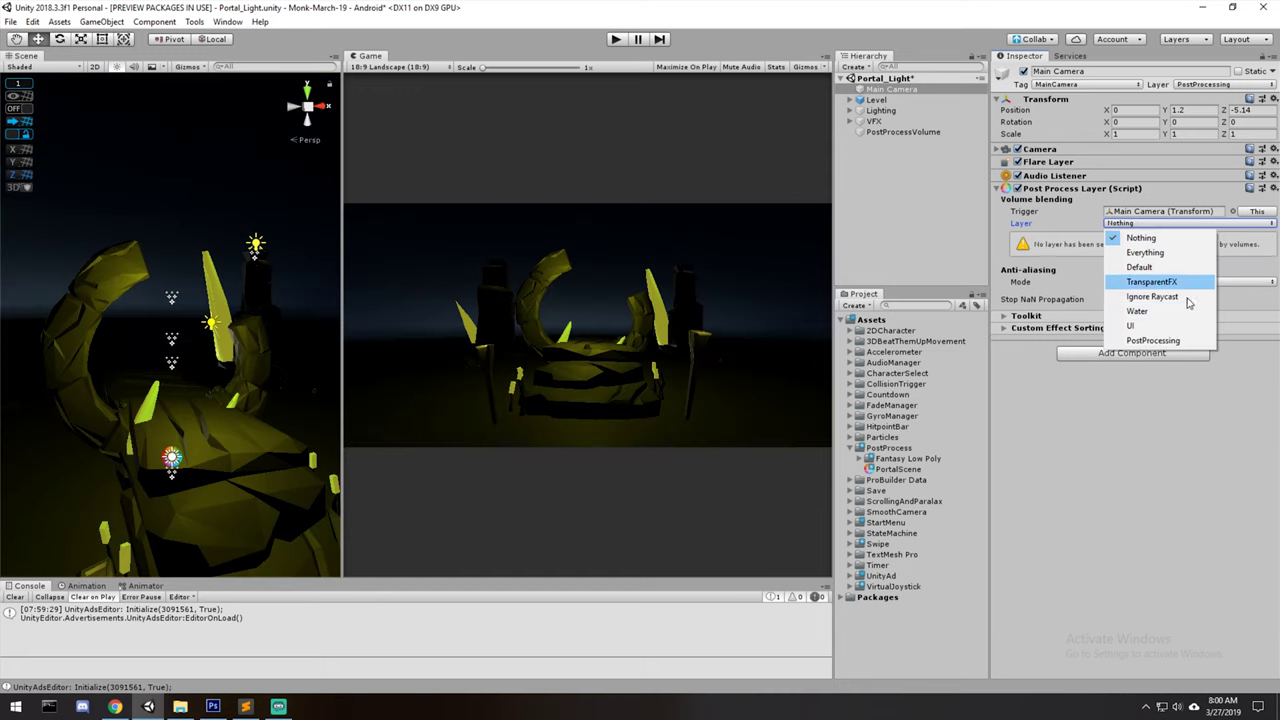
click(1153, 341)
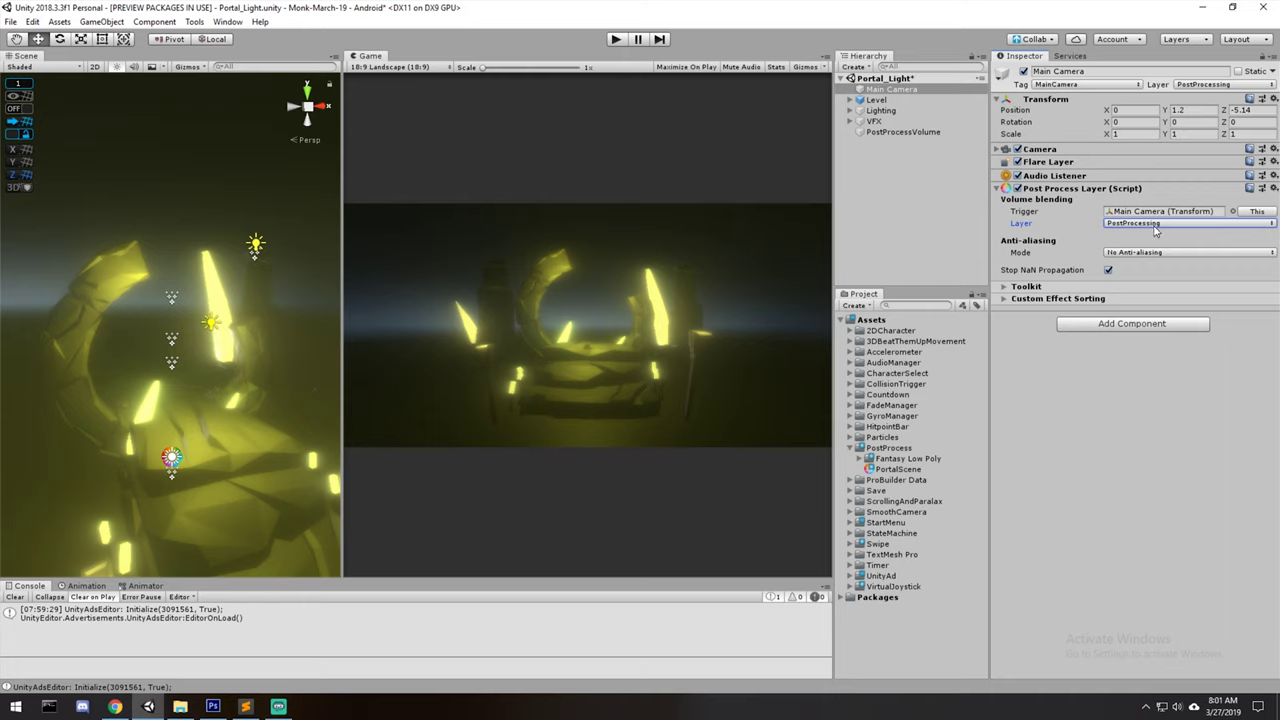
click(870, 134)
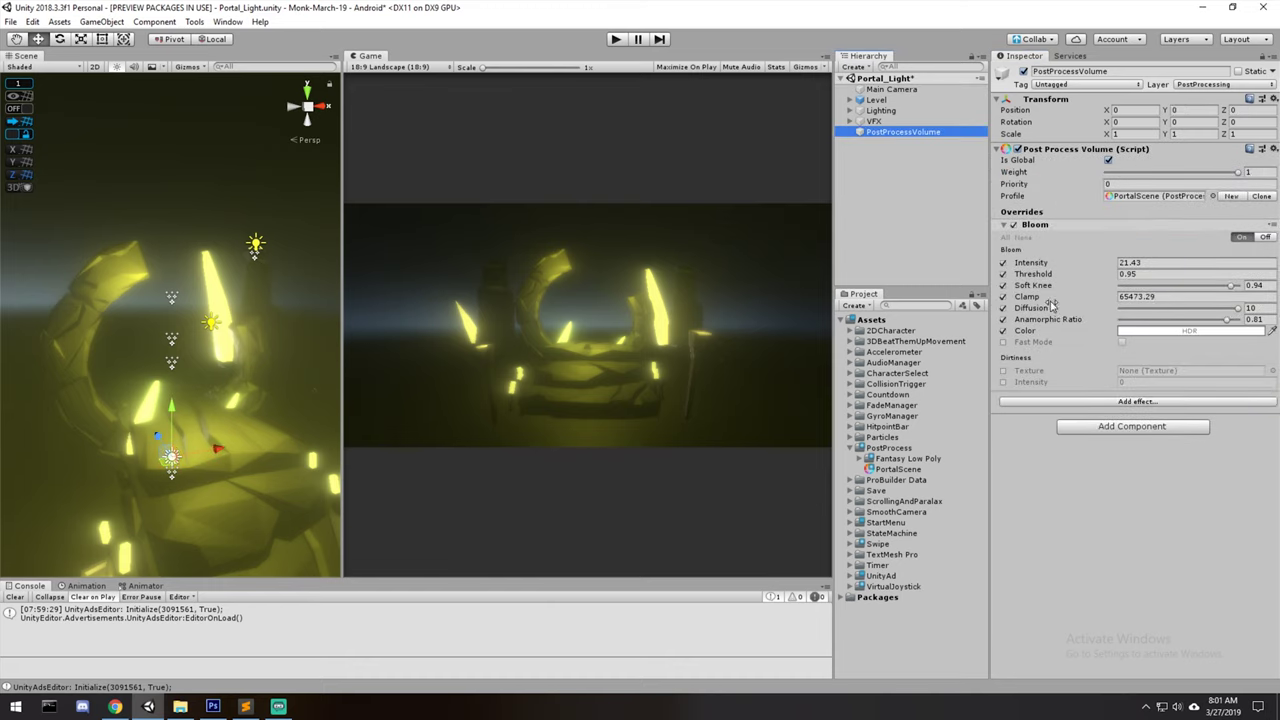
Set Bloom Intensity to 17.84 and Threshold to 0 and widen the Game view
drag(1053, 264, 1068, 287)
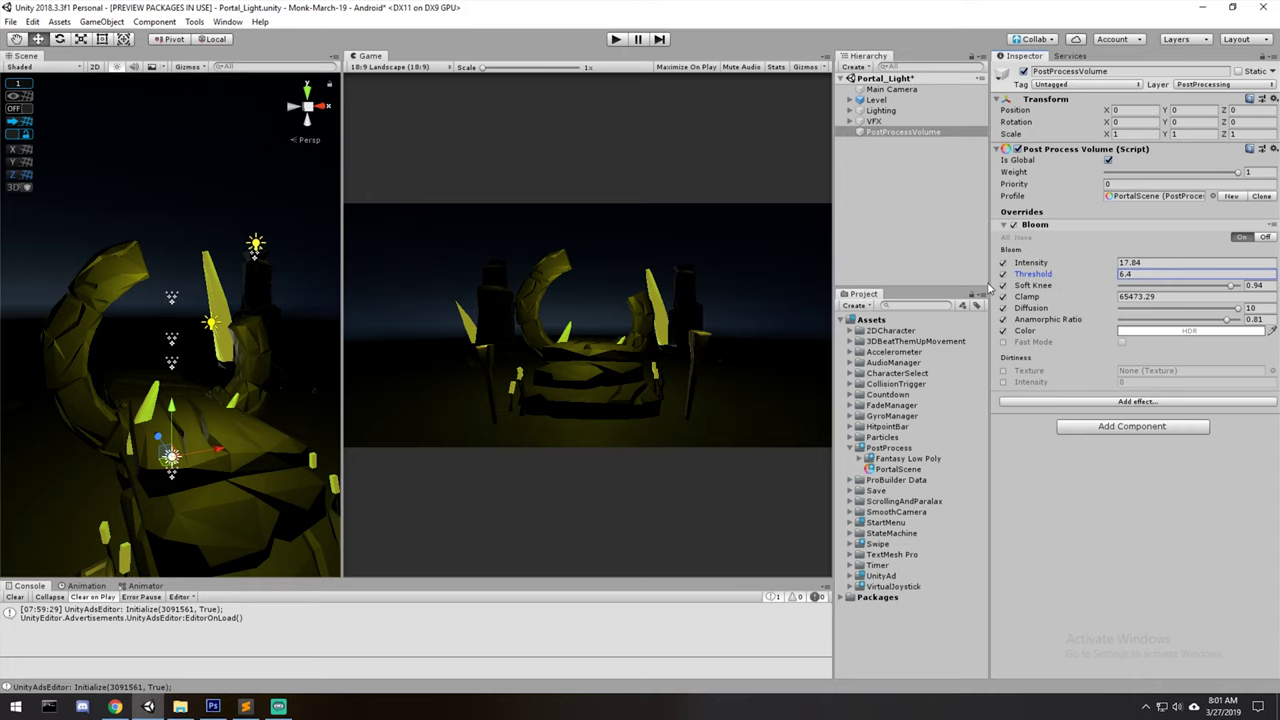
drag(962, 281, 943, 277)
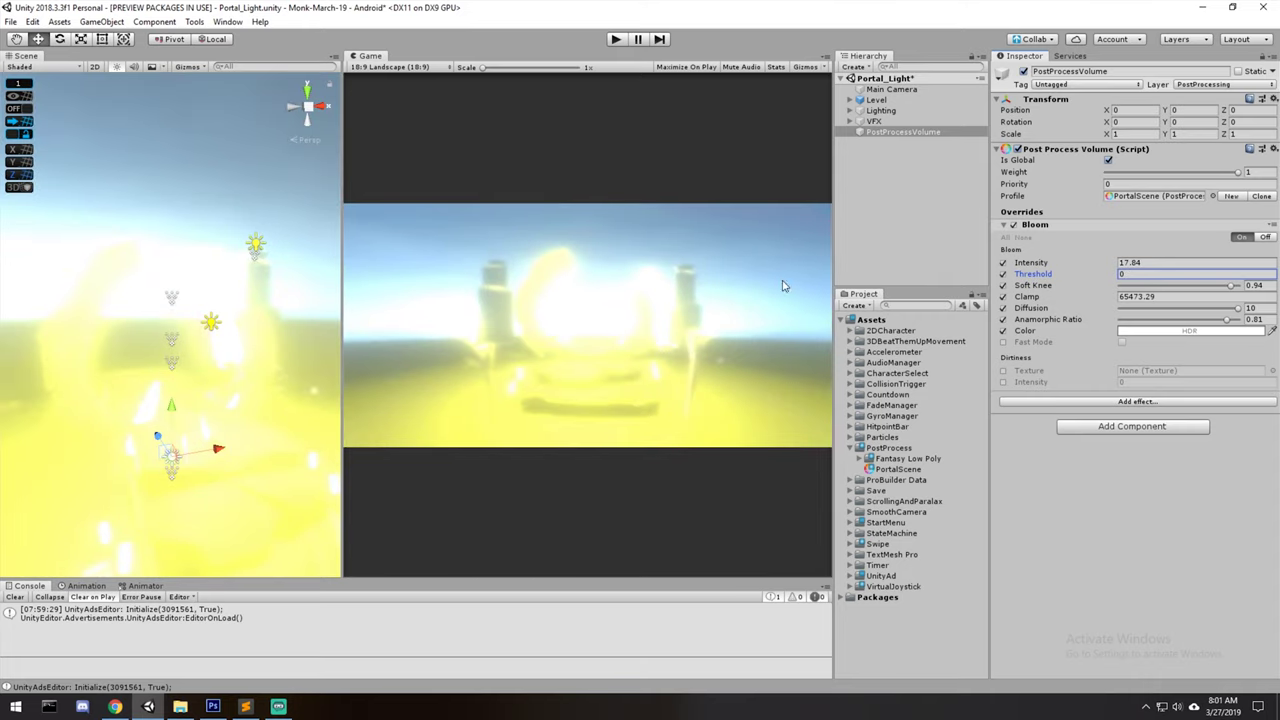
drag(834, 264, 914, 264)
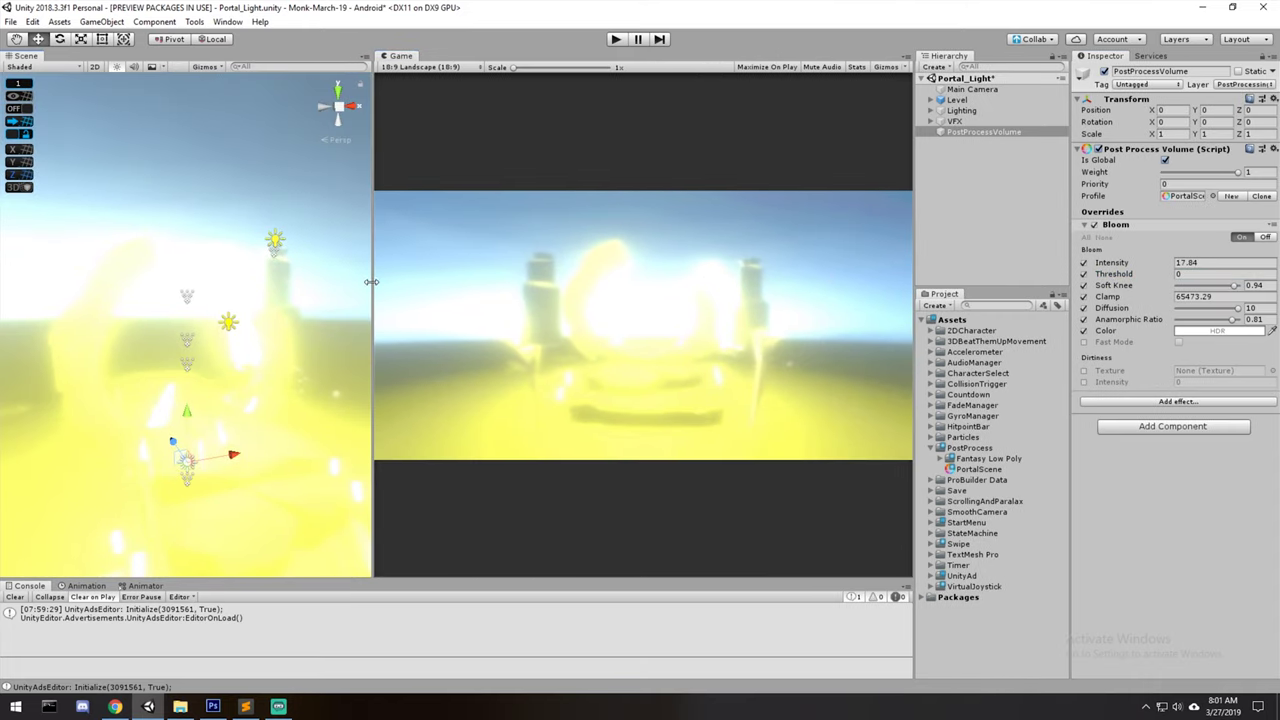
drag(371, 281, 265, 278)
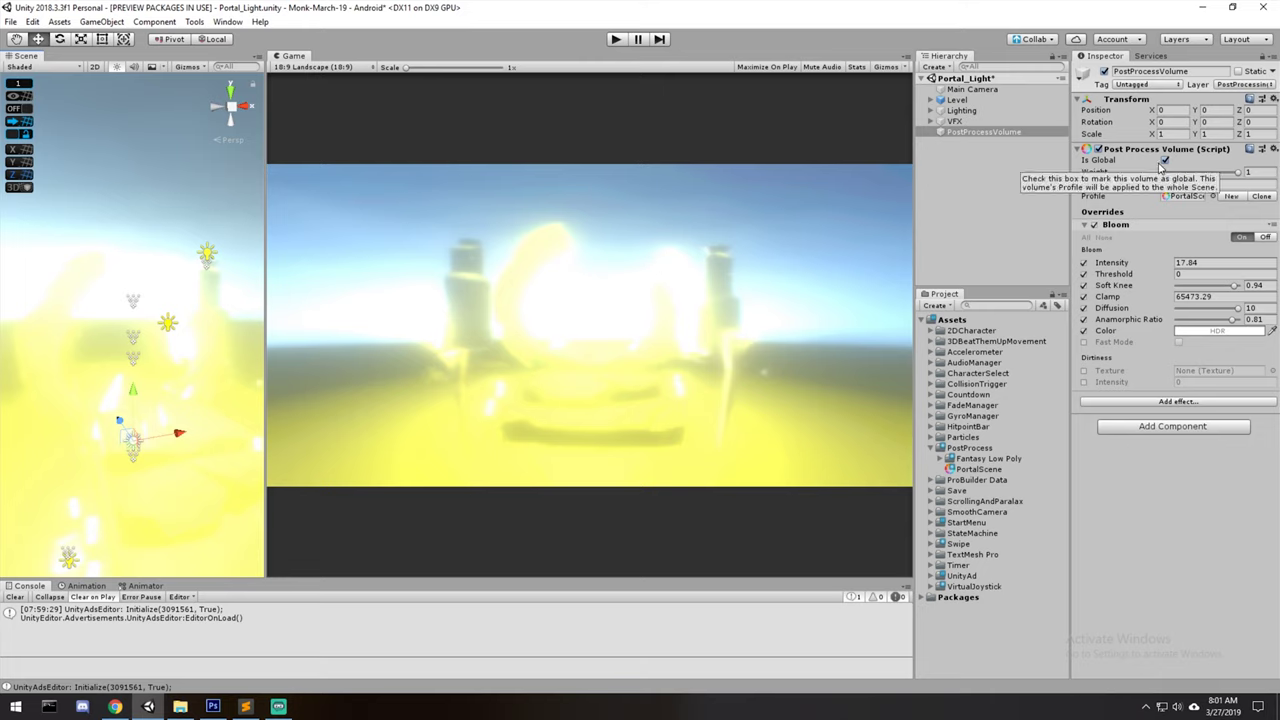
Uncheck Is Global on the PostProcessVolume so it applies only locally
click(1165, 160)
click(1165, 160)
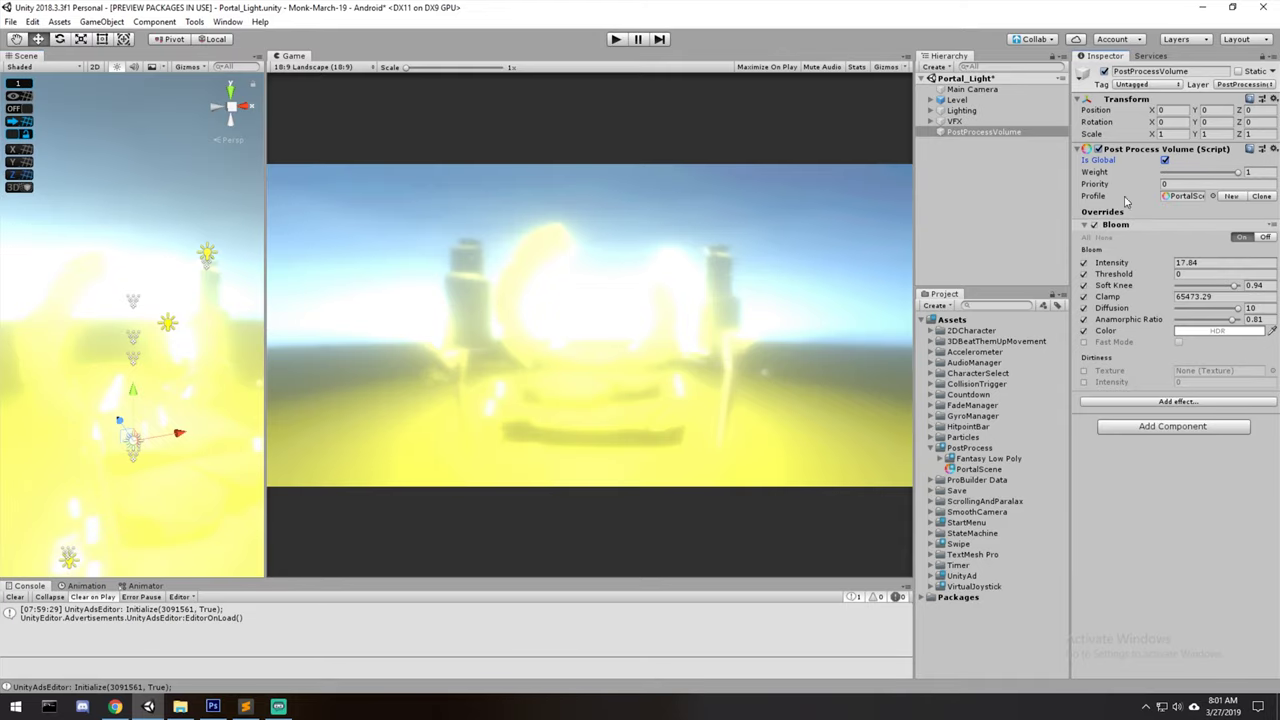
click(1000, 133)
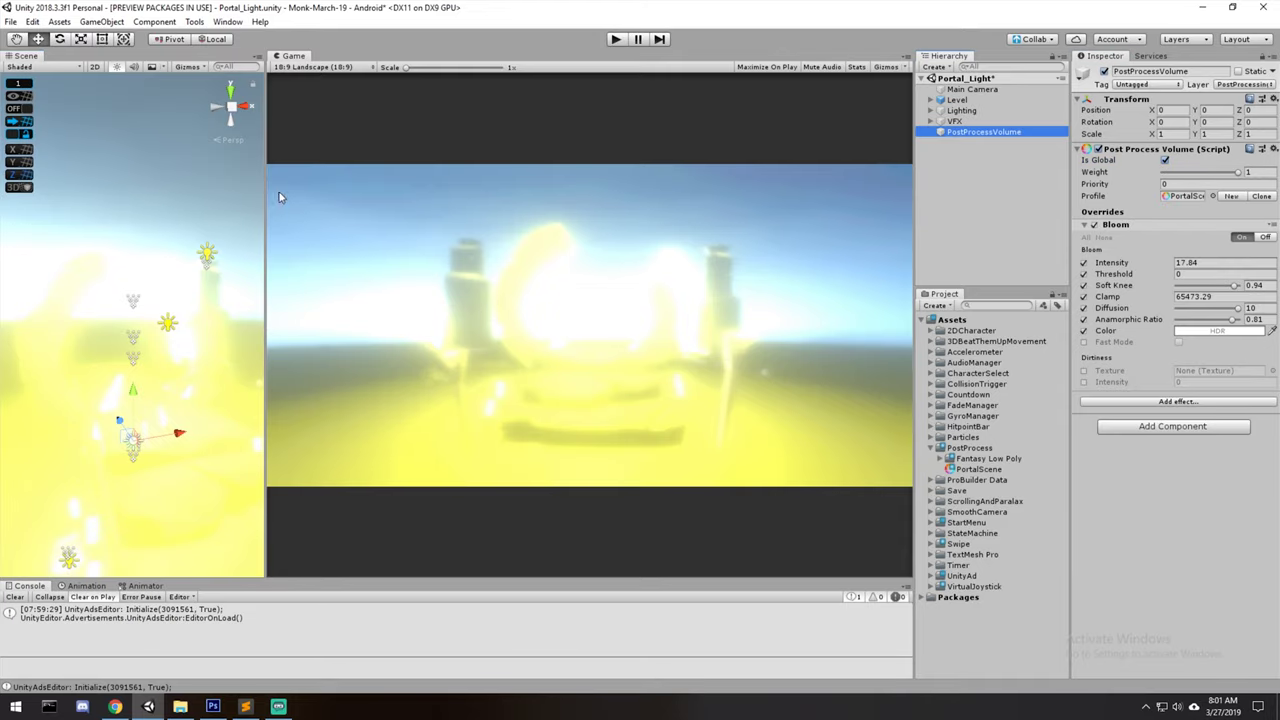
drag(261, 205, 263, 205)
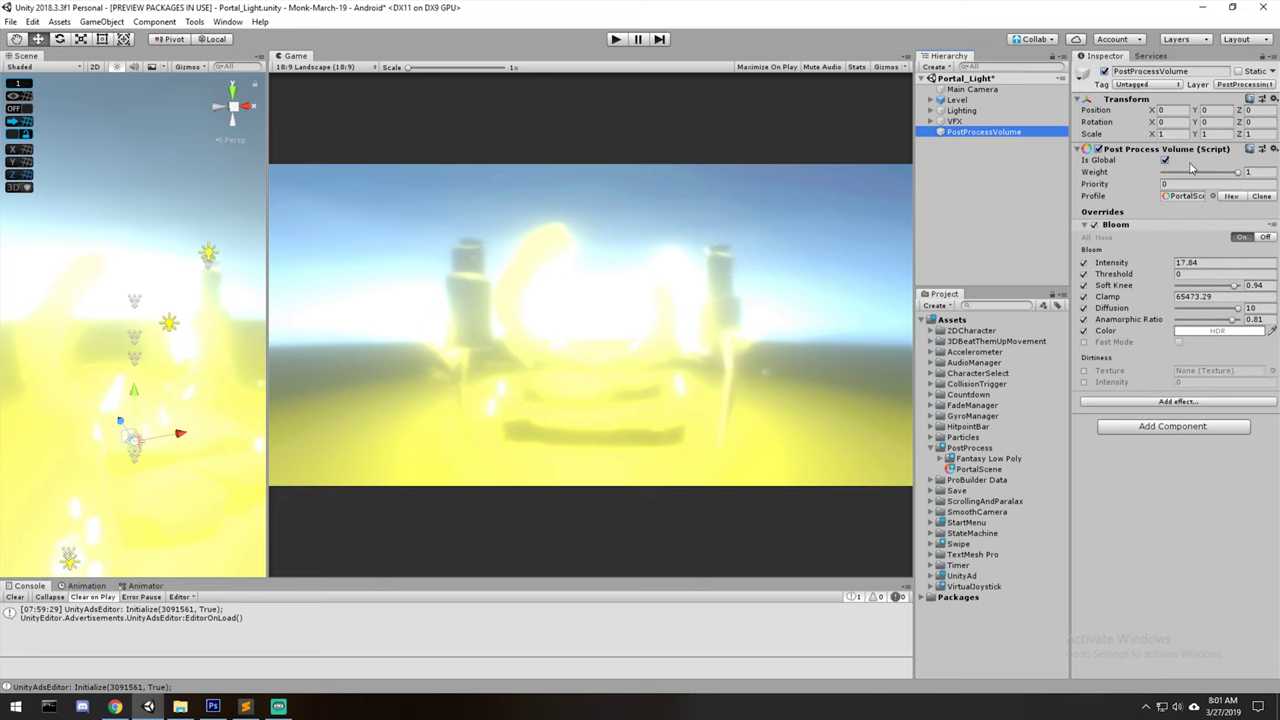
click(1165, 160)
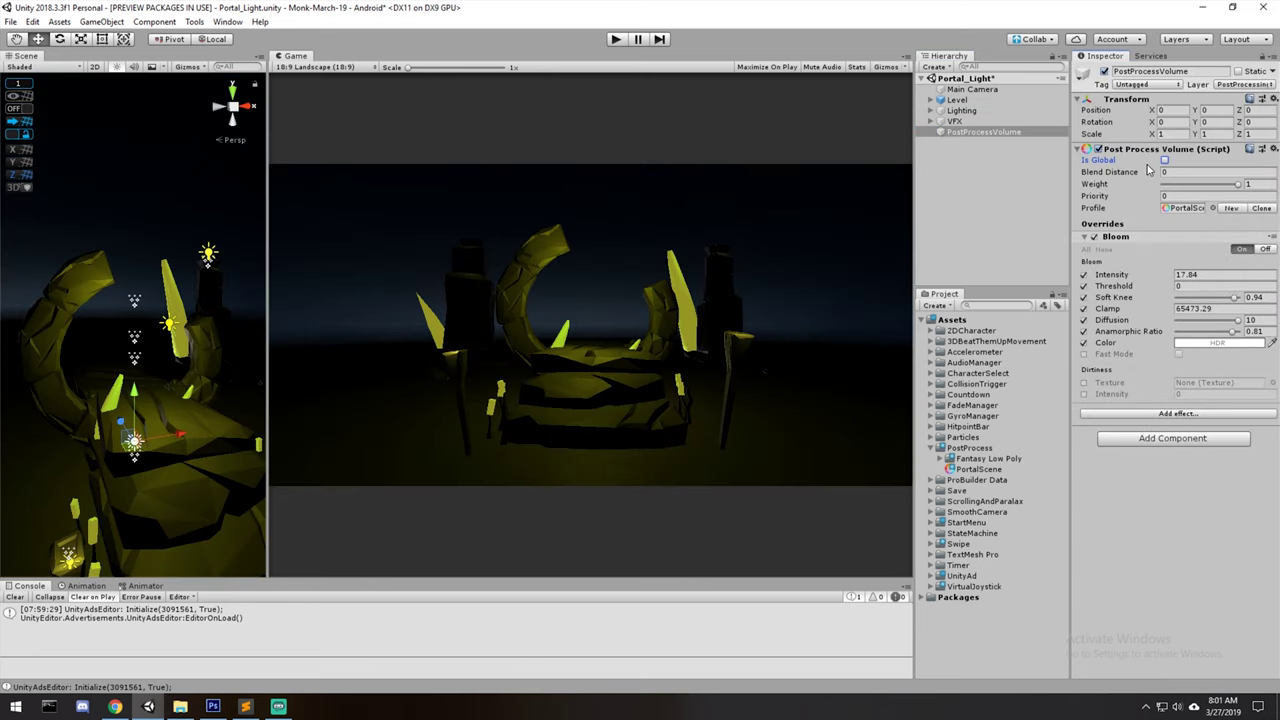
Add a Box Collider component to the PostProcessVolume
click(1201, 440)
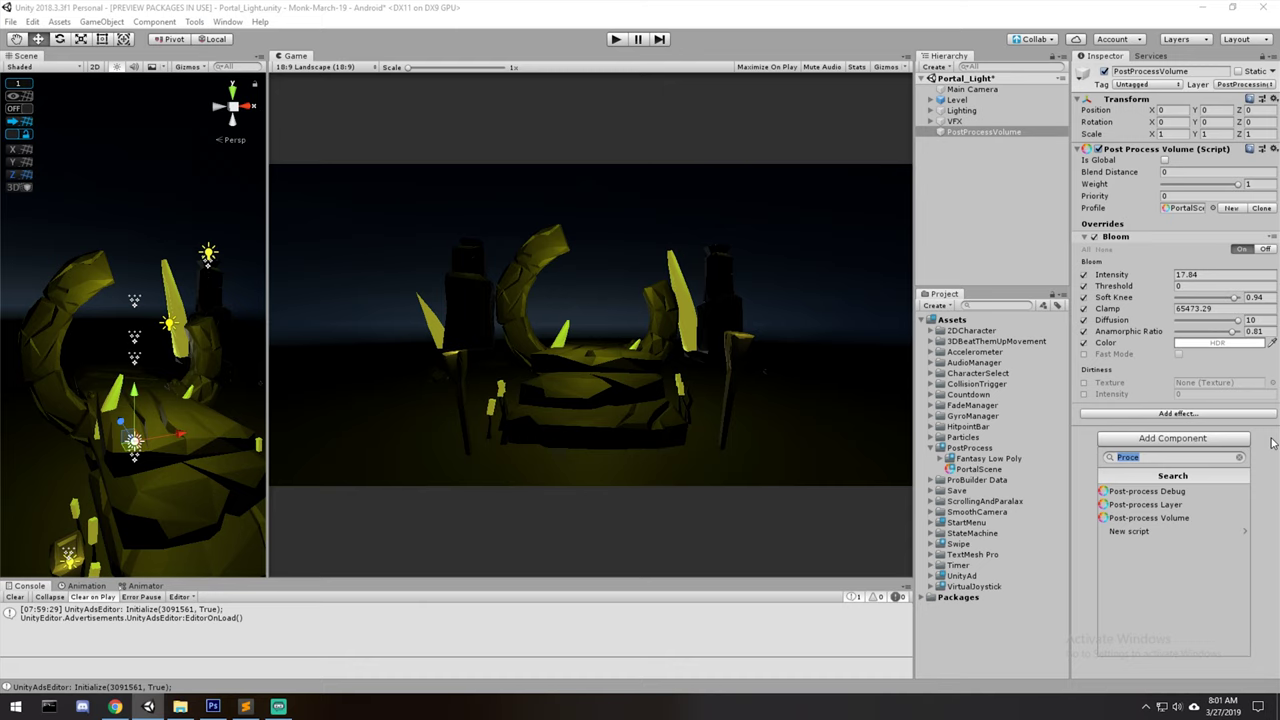
text(Coll)
key(Down)
key(Down)
key(Down)
key(Down)
key(Down)
key(Down)
key(Escape)
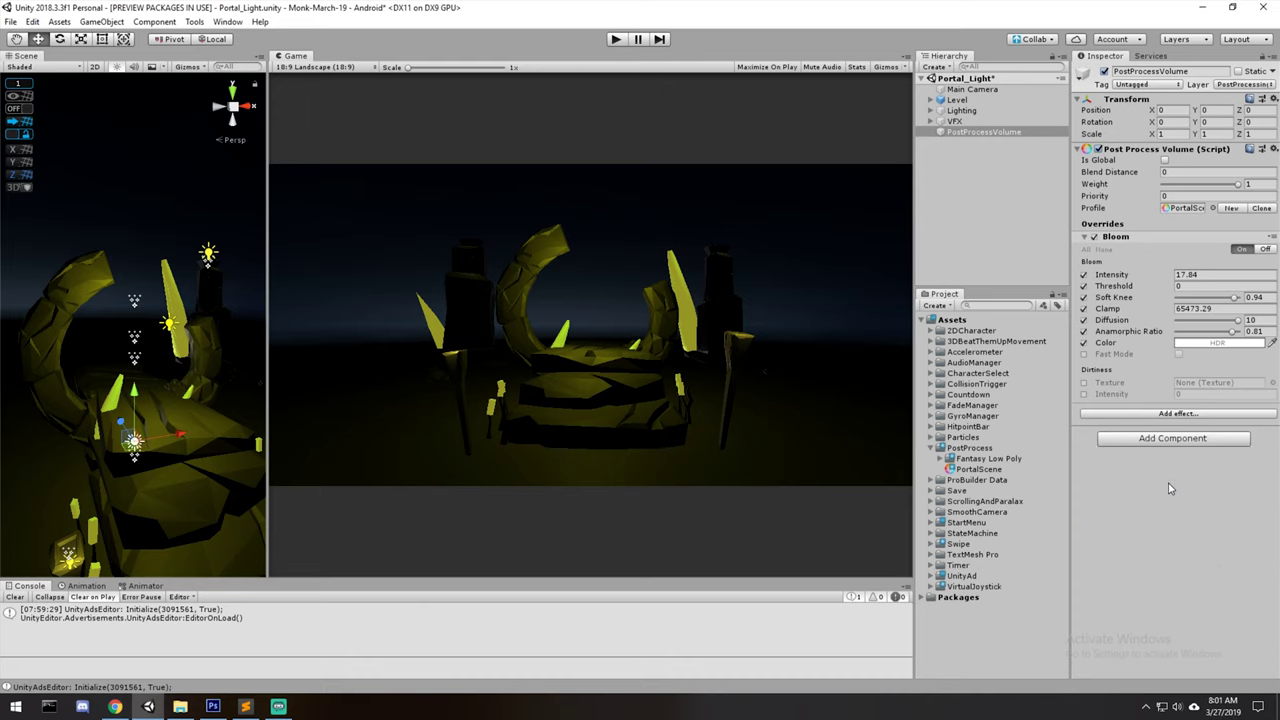
Scale the volume box to 2.5561 and move it to 0.137, 0.78, 0.21 around the portal
alt+drag(65, 414, 150, 470)
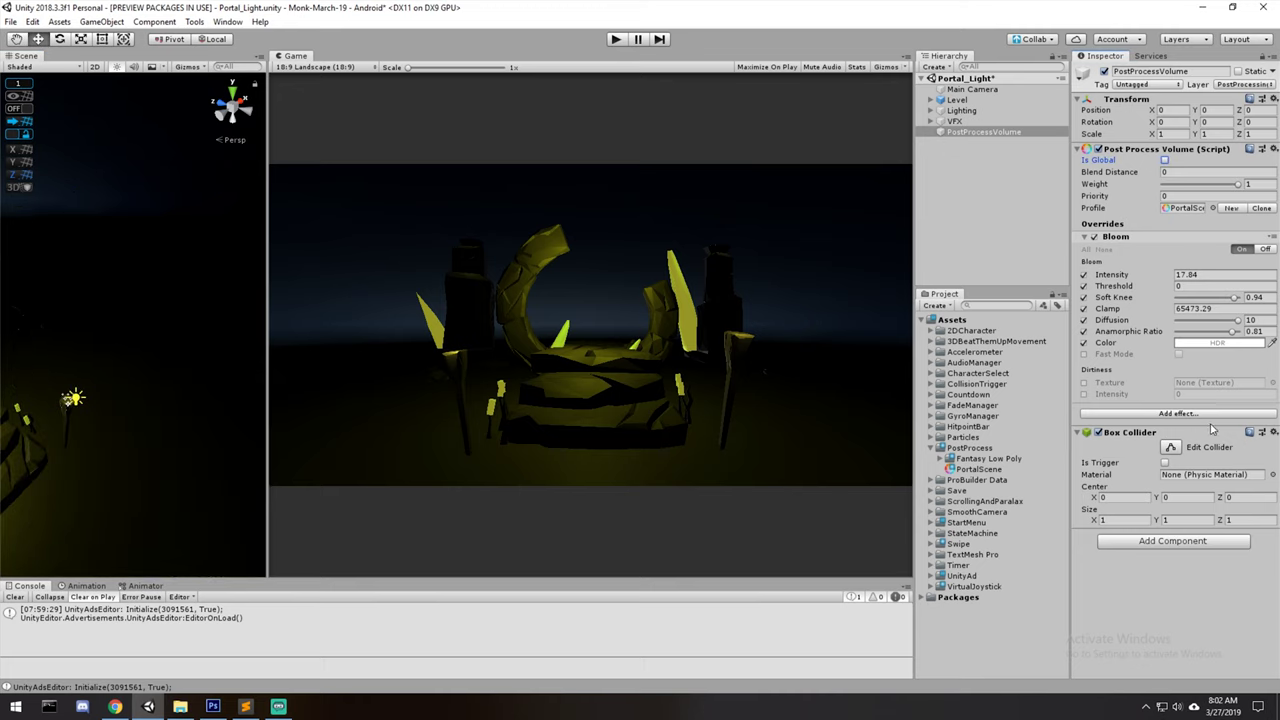
drag(271, 276, 606, 276)
scroll(108, 314, up, 5)
drag(341, 418, 298, 198)
key(w)
alt+drag(352, 259, 383, 306)
scroll(383, 306, up, 6)
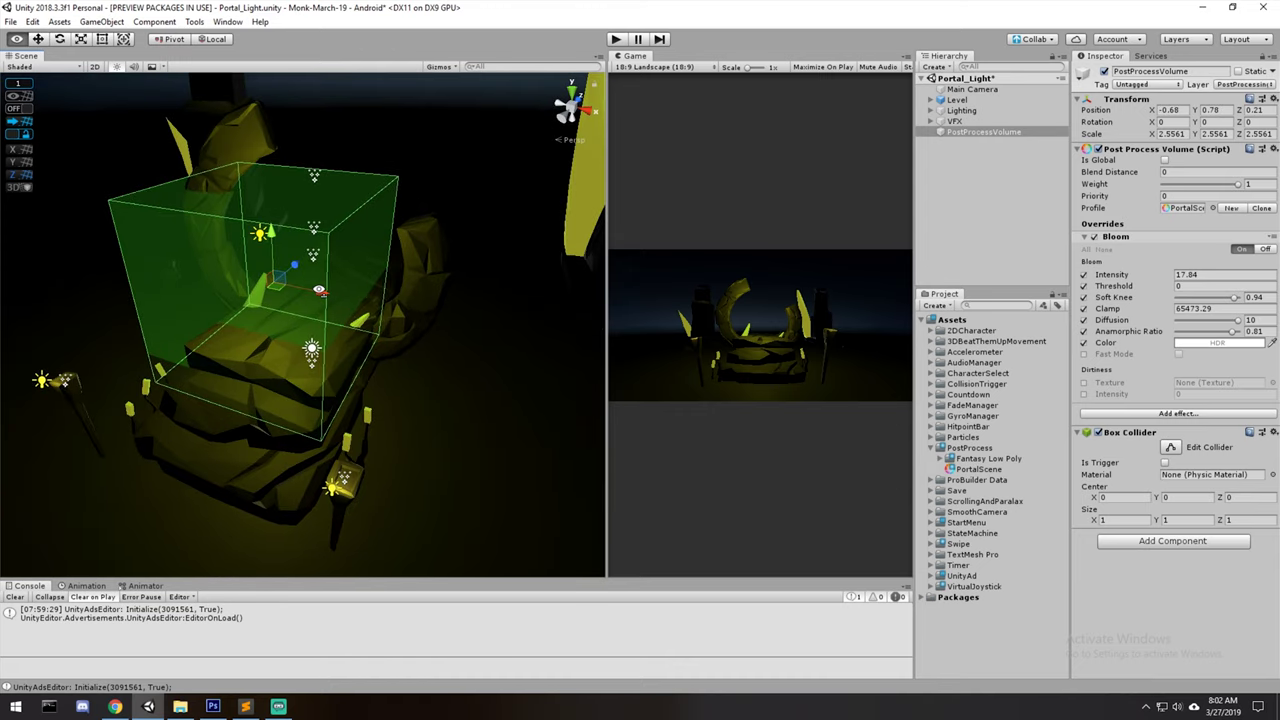
drag(248, 292, 510, 340)
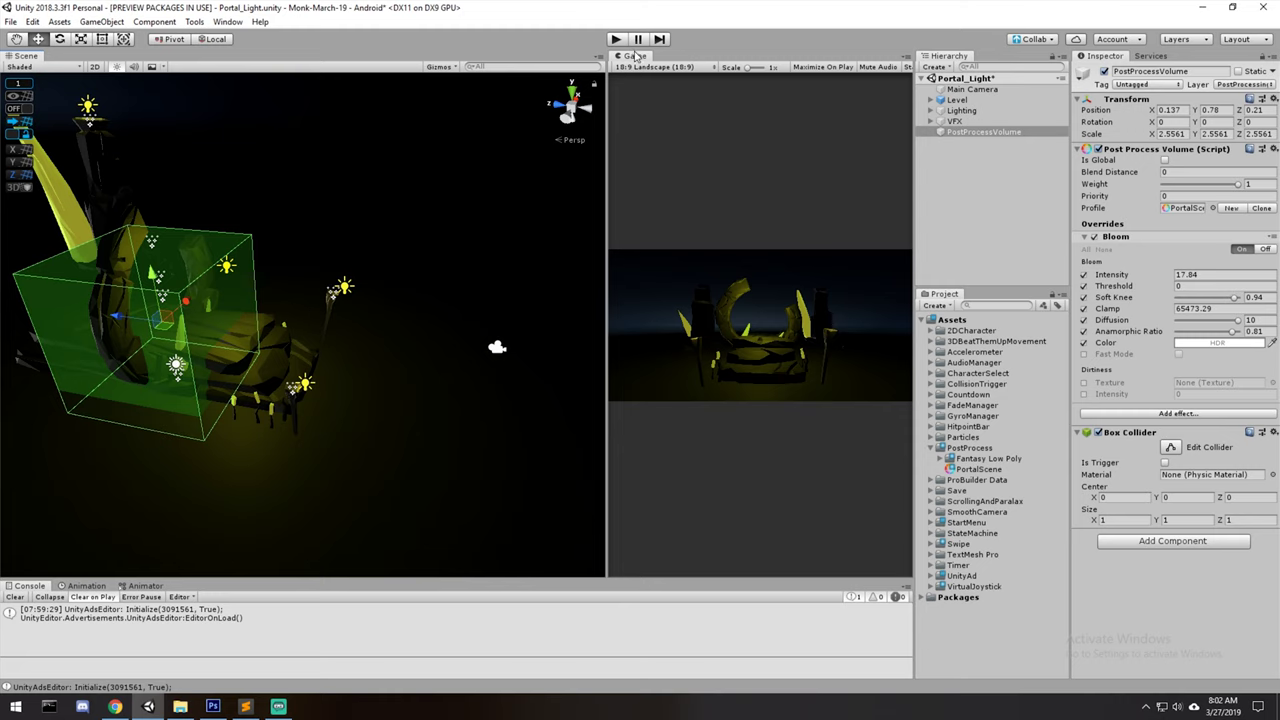
Enter Play mode and move the Main Camera along Z toward the portal volume, ending at Z -1.108
click(980, 90)
click(620, 40)
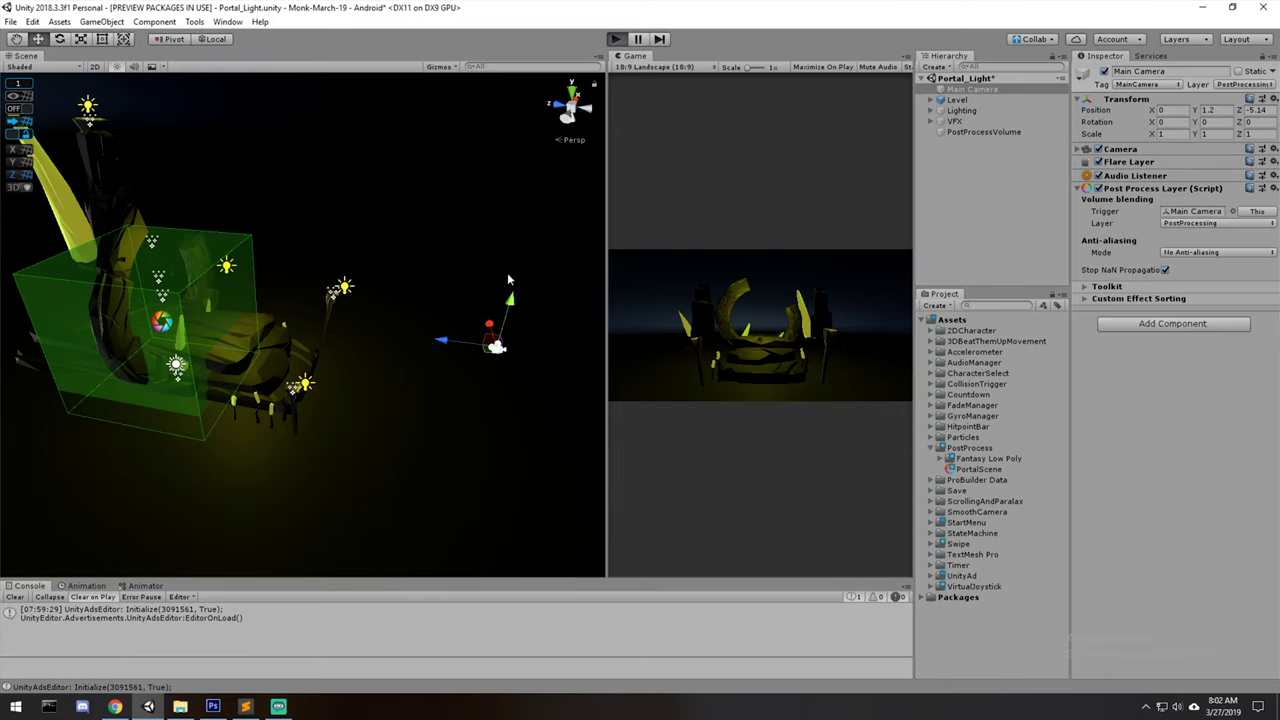
drag(445, 342, 140, 310)
middle_drag(182, 305, 314, 292)
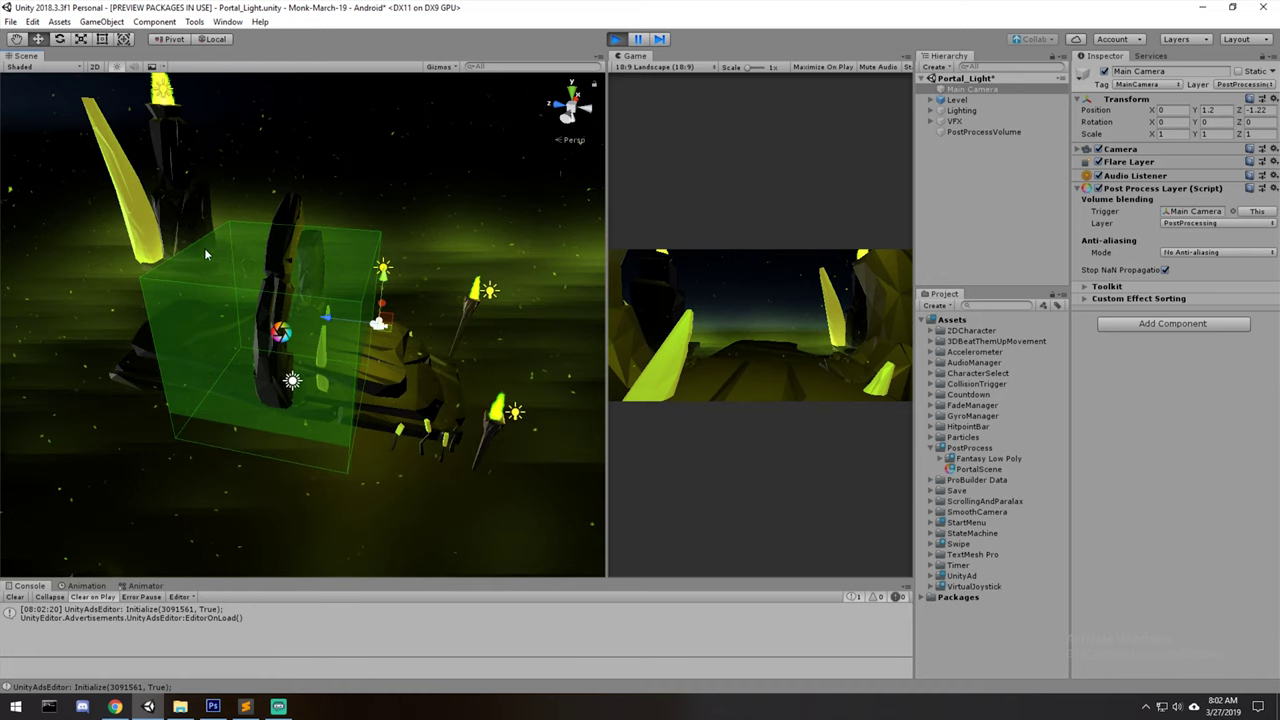
drag(328, 321, 320, 322)
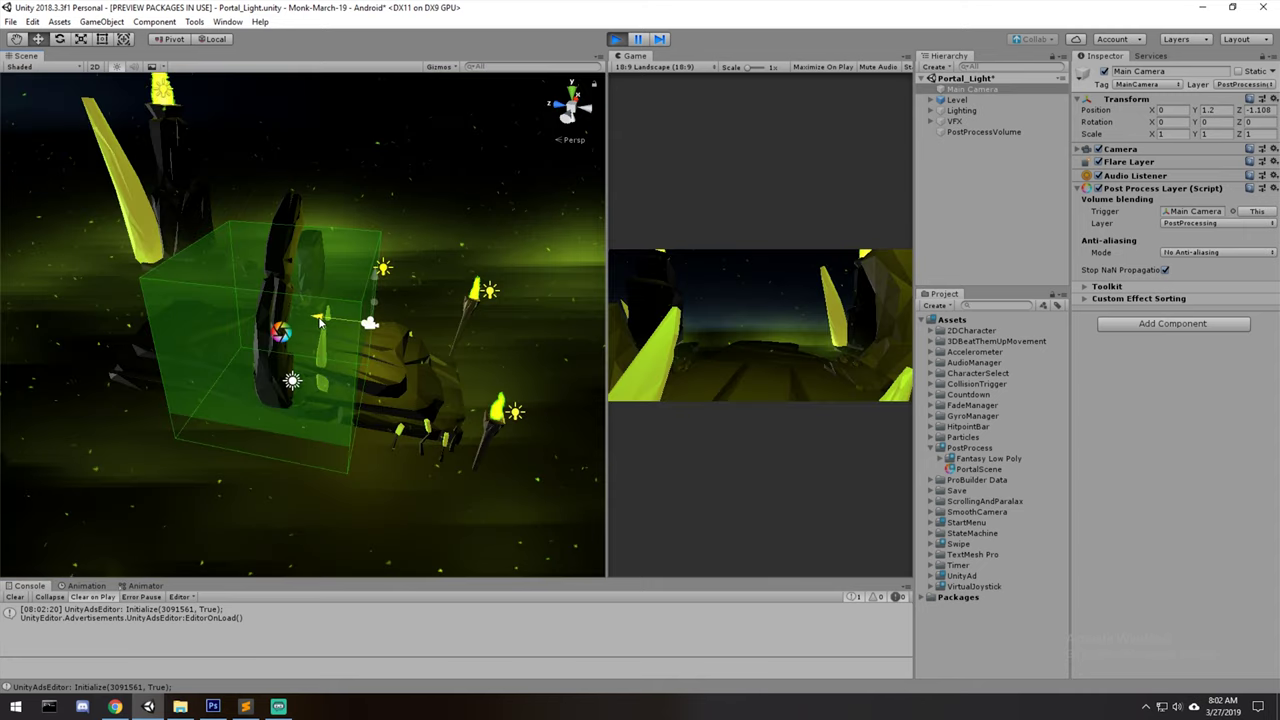
Set the PostProcessVolume's Blend Distance to 3 and pull the Main Camera back out of the volume
click(974, 133)
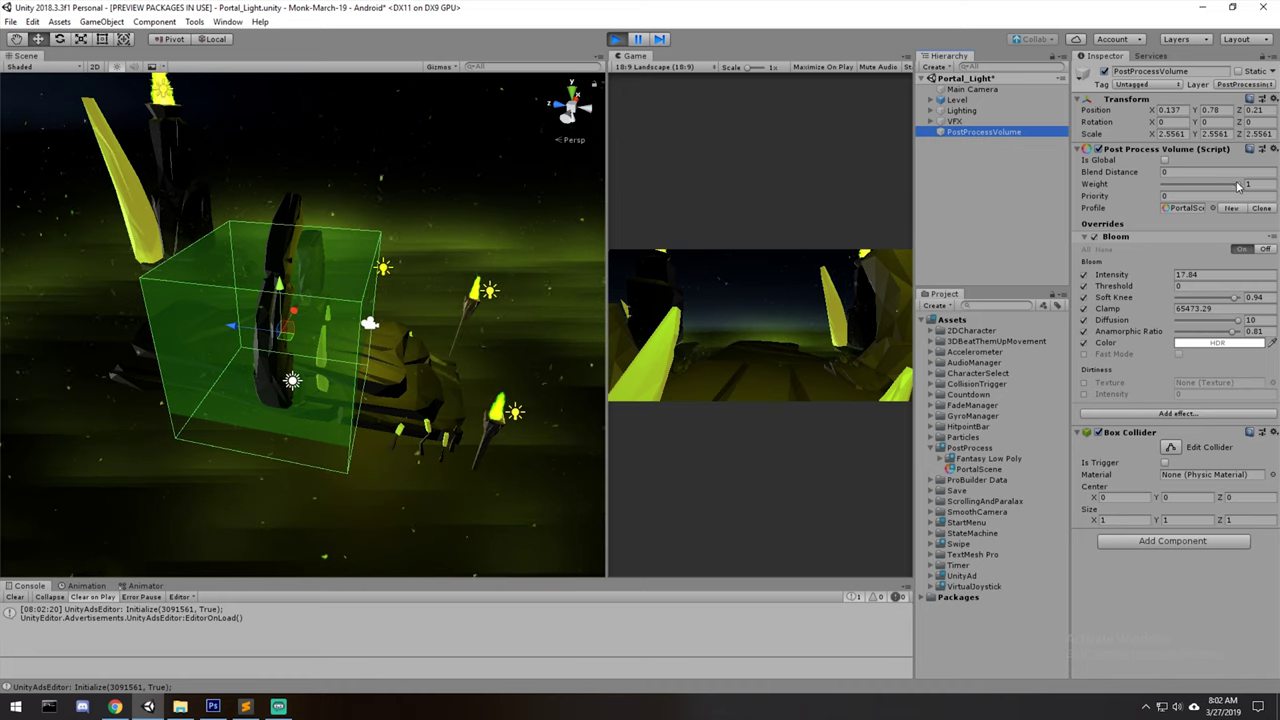
drag(1122, 175, 1208, 173)
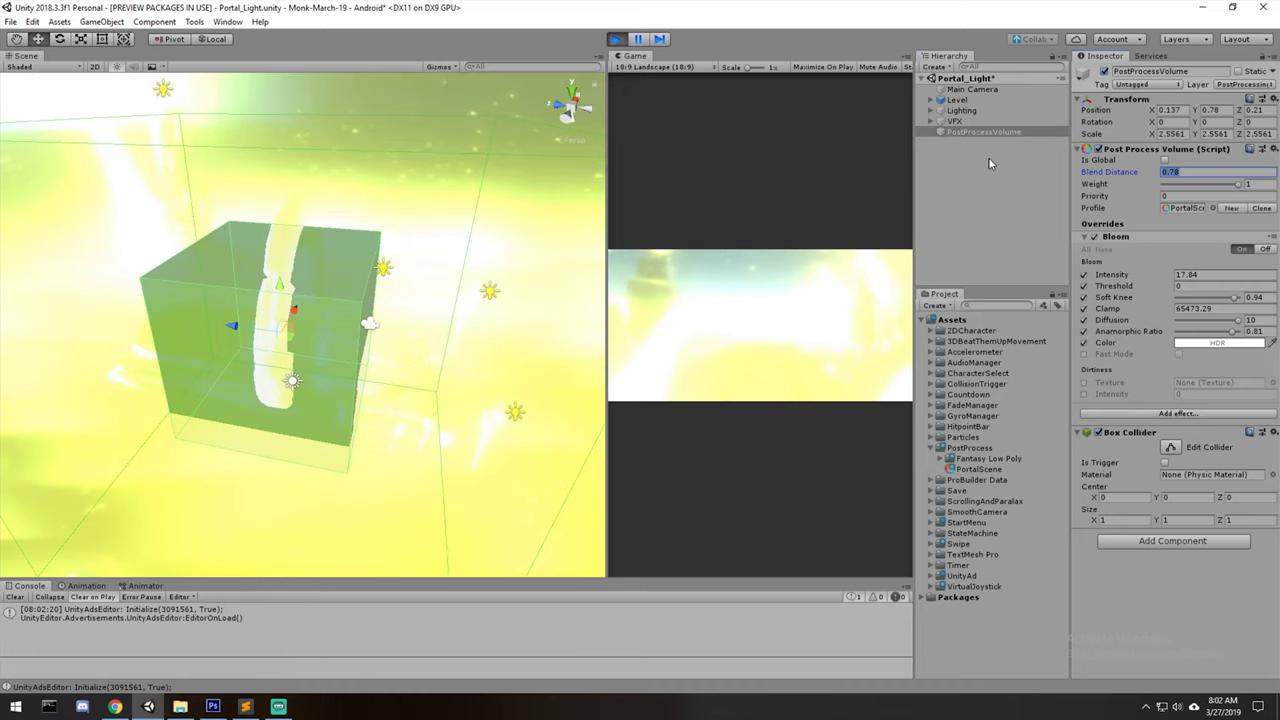
text(3)
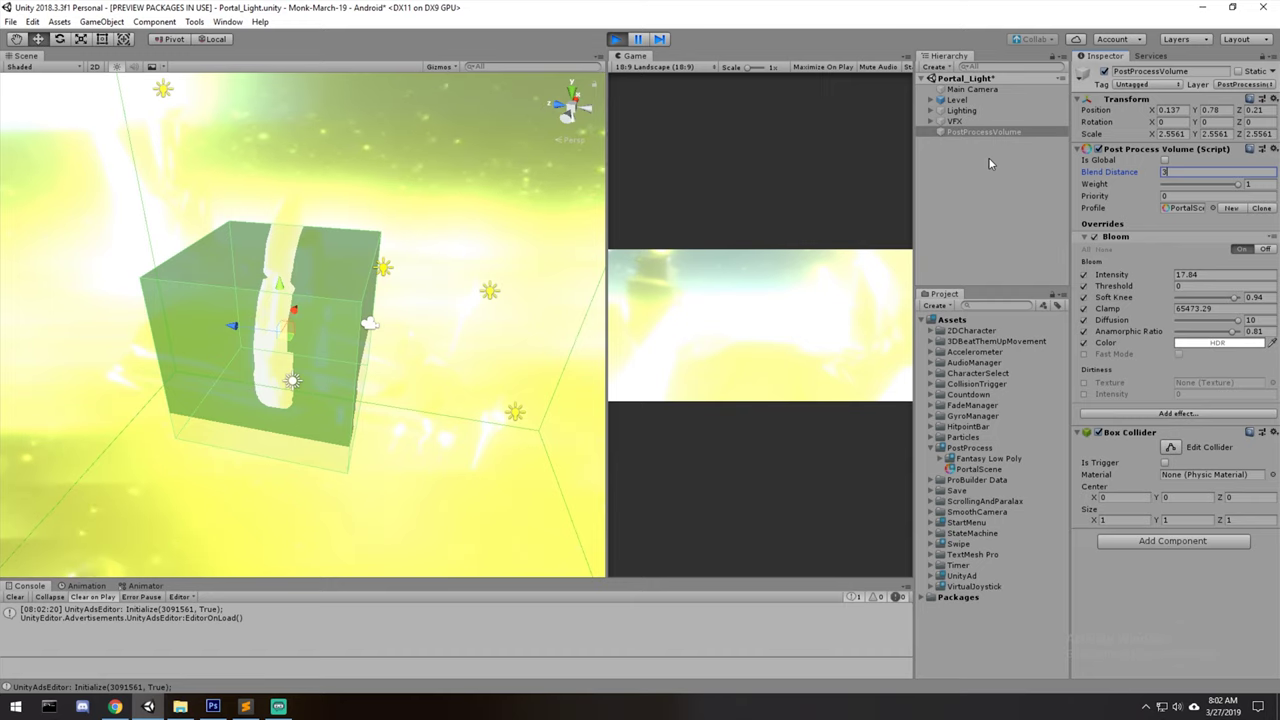
scroll(405, 280, down, 8)
scroll(366, 323, up, 2)
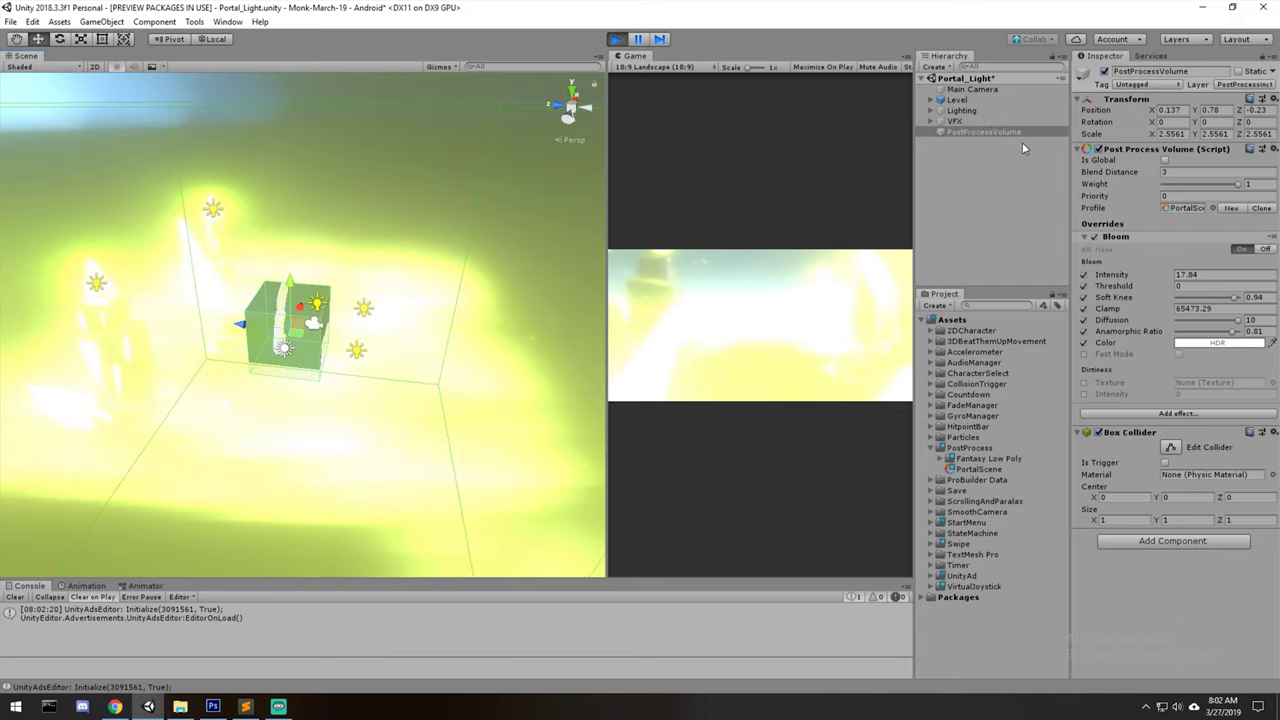
click(985, 90)
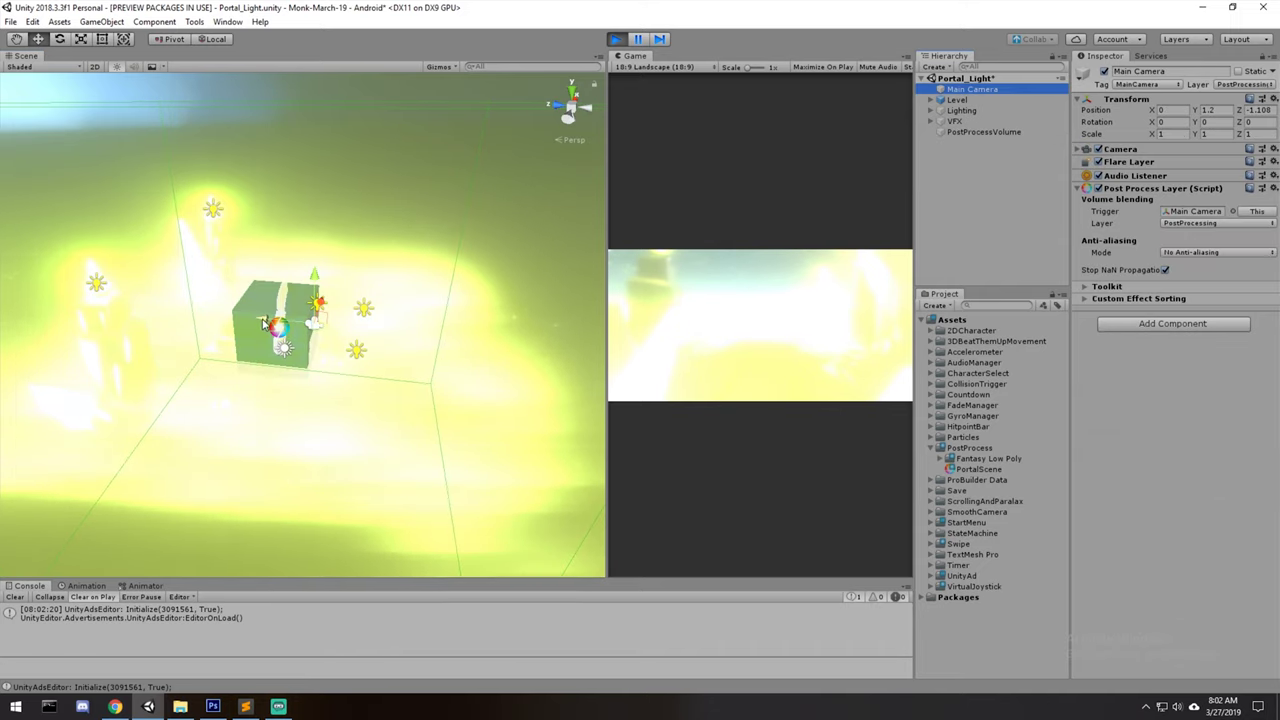
mouse_move(347, 325)
mouse_down()
mouse_move(410, 328)
mouse_move(305, 313)
mouse_move(395, 323)
mouse_move(313, 306)
mouse_move(385, 322)
mouse_move(350, 318)
mouse_up()
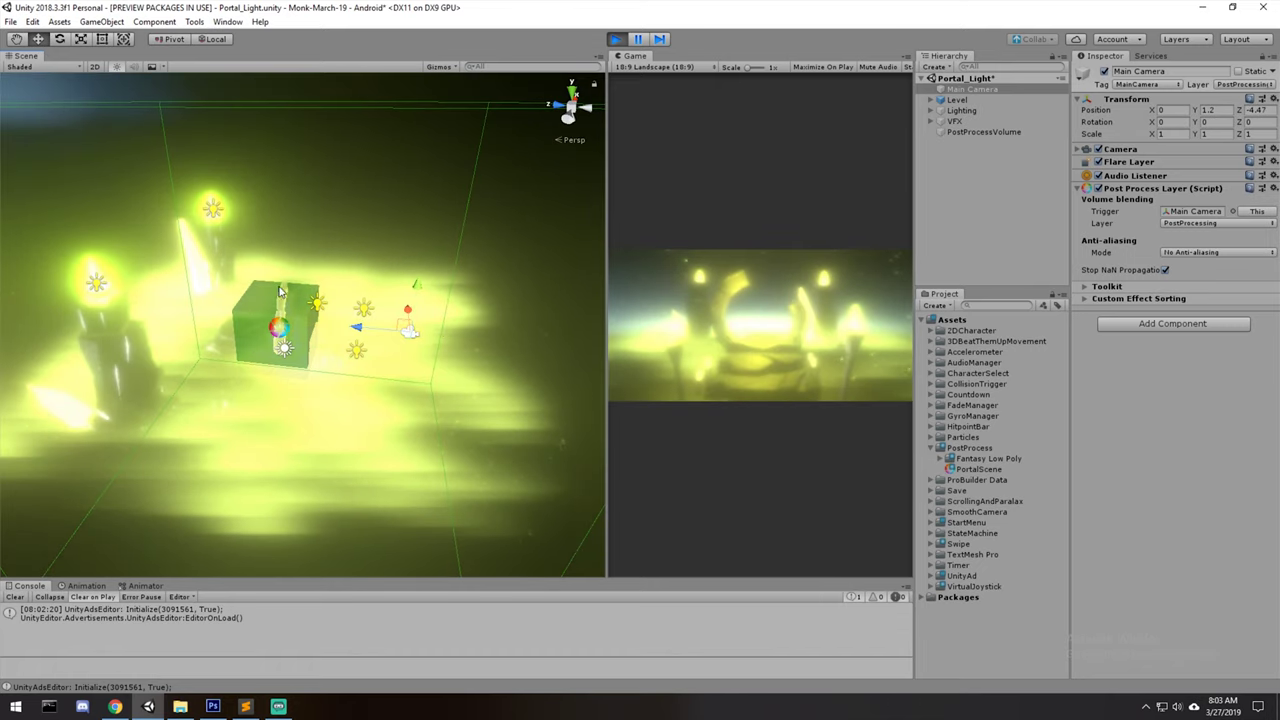
Frame the PostProcessVolume and shrink its box to 0.88571 scale
click(990, 132)
key(f)
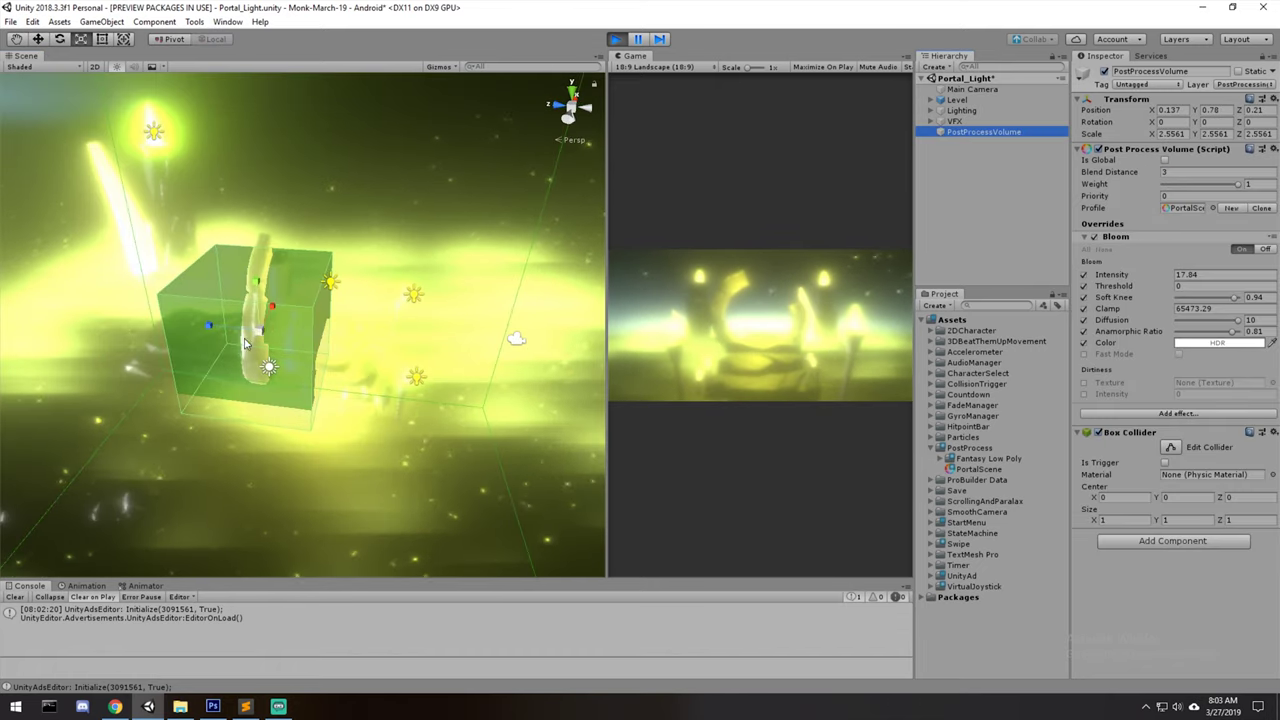
scroll(268, 365, down, 3)
drag(268, 365, 271, 378)
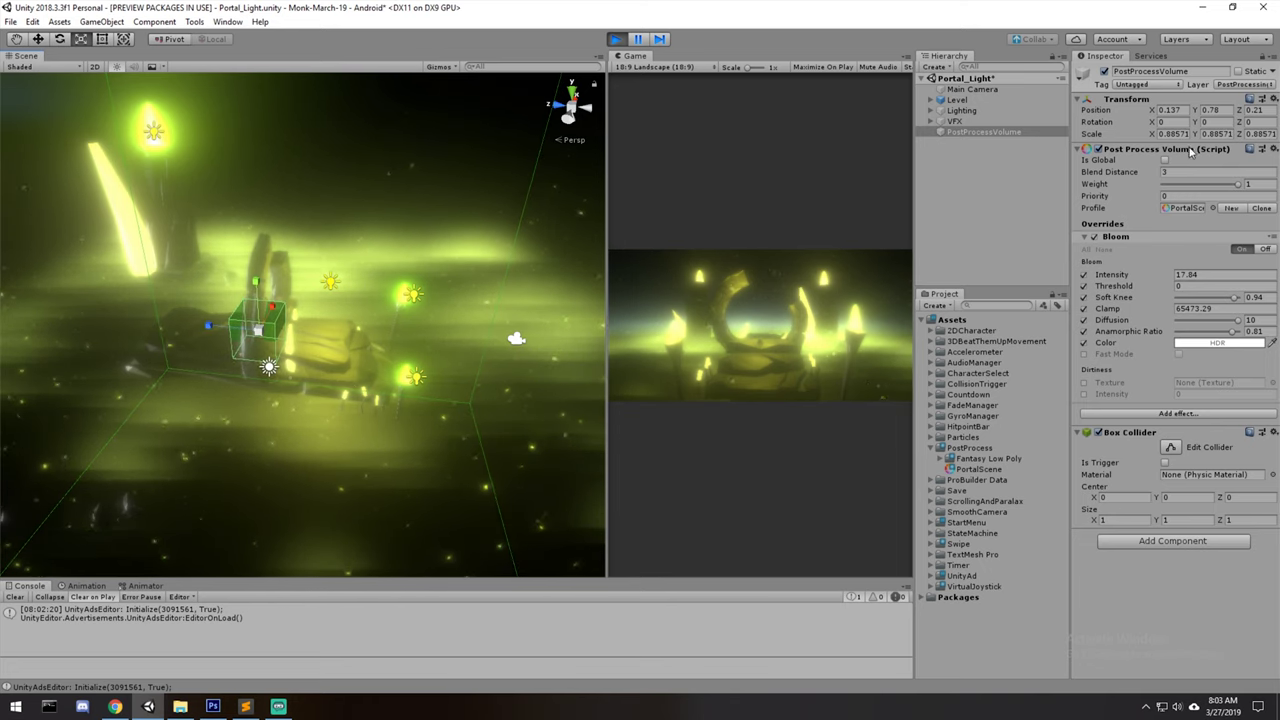
scroll(458, 273, up, 2)
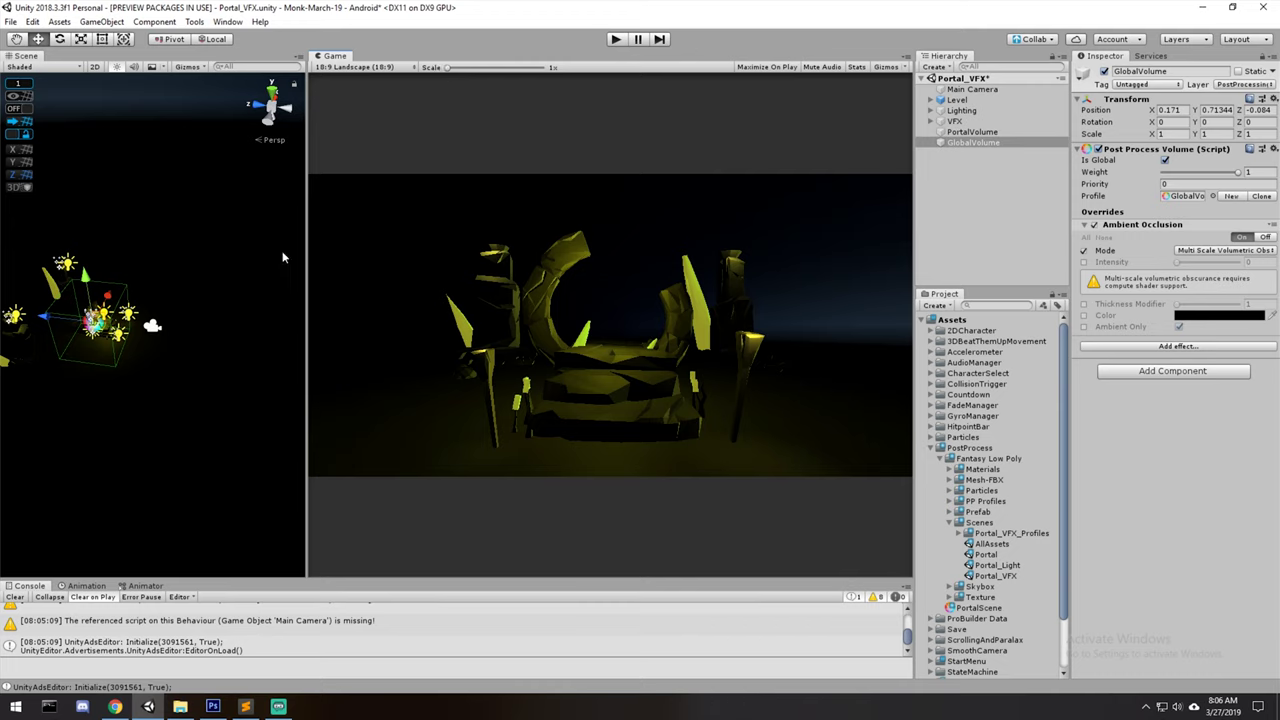
Set the Ambient Occlusion mode to Scalable Ambient Obscurance
drag(303, 266, 612, 268)
scroll(366, 313, up, 5)
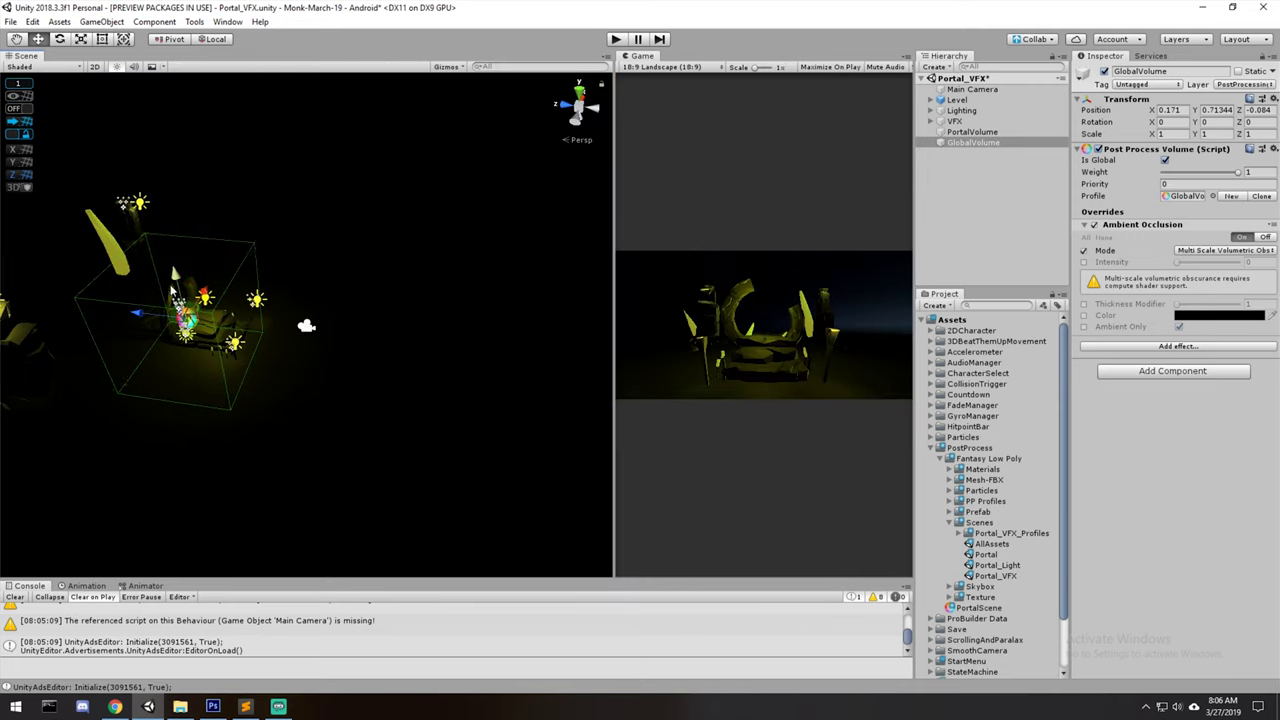
right_drag(366, 313, 298, 378)
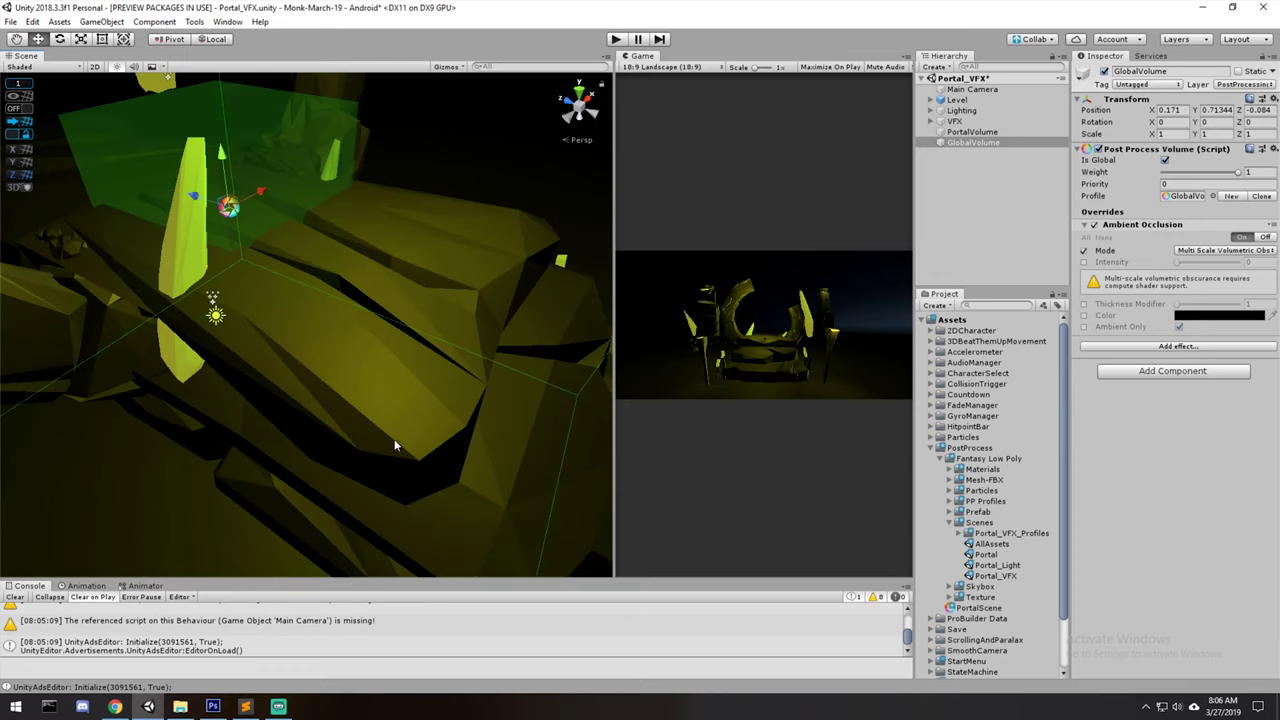
click(1222, 250)
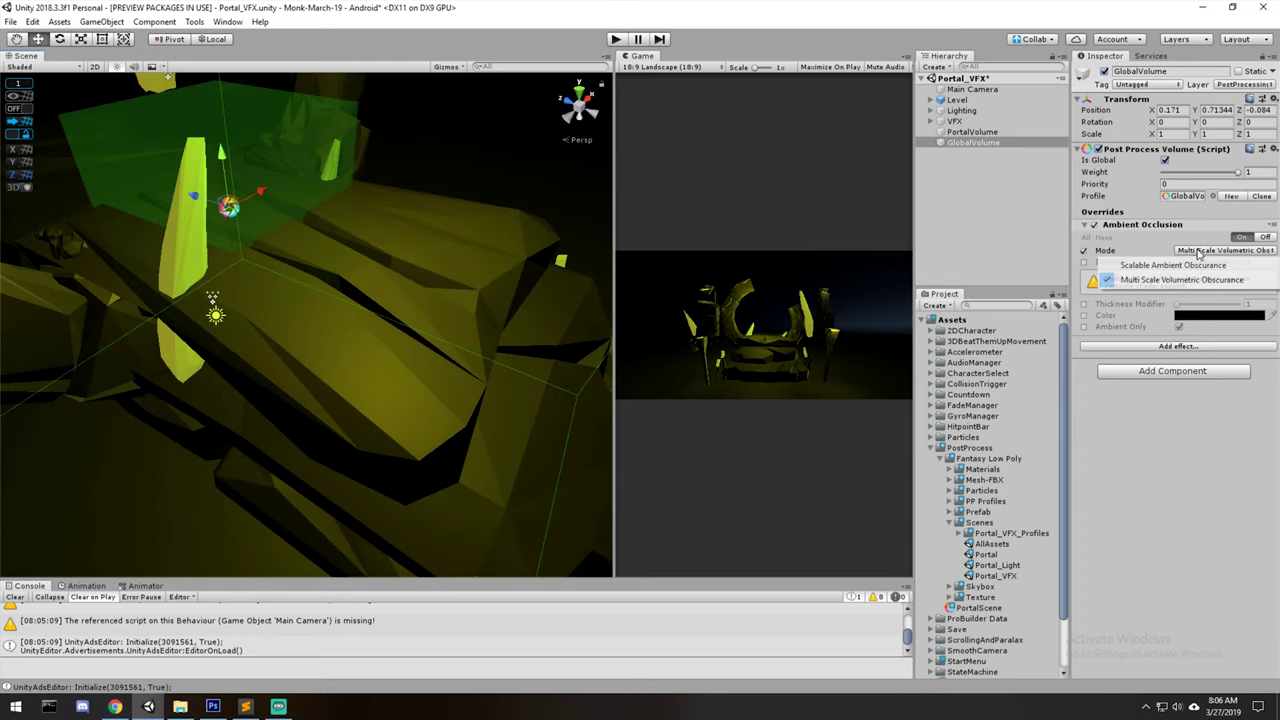
click(1180, 258)
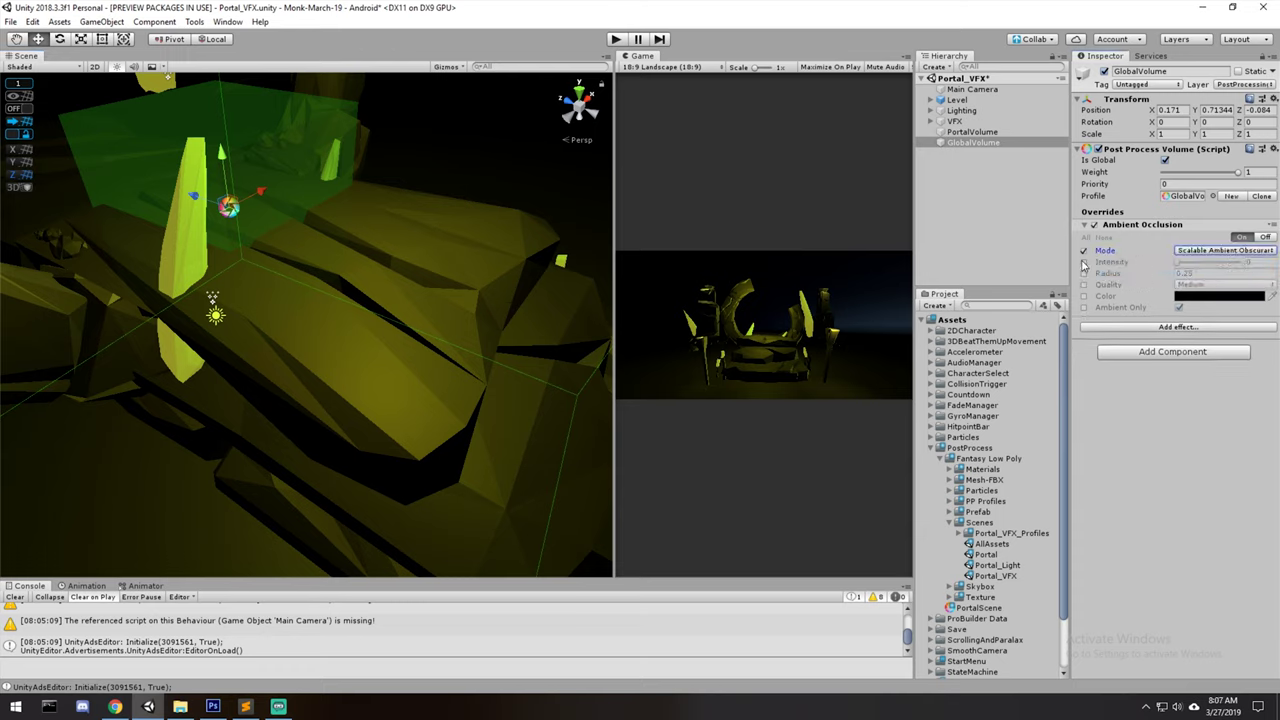
Enable the Intensity and Radius overrides, with intensity about 3.78 and radius 0.73
click(1084, 262)
drag(1178, 265, 1258, 272)
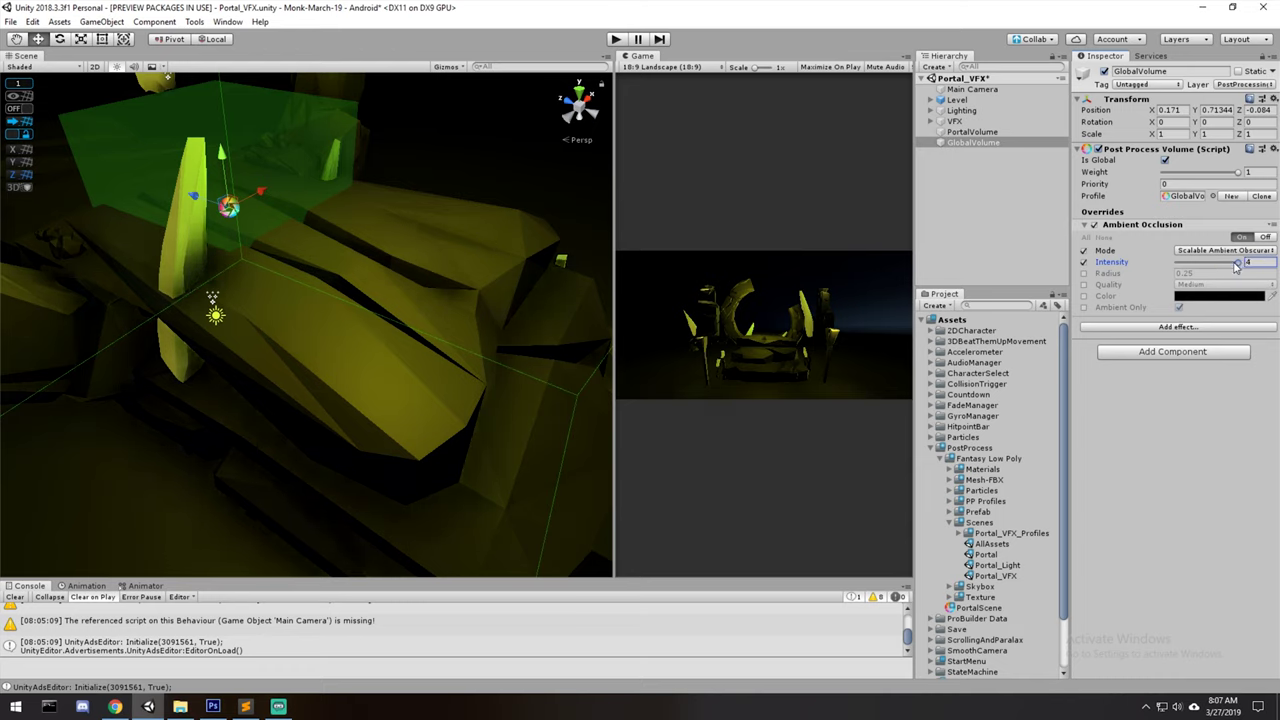
drag(1238, 265, 1168, 265)
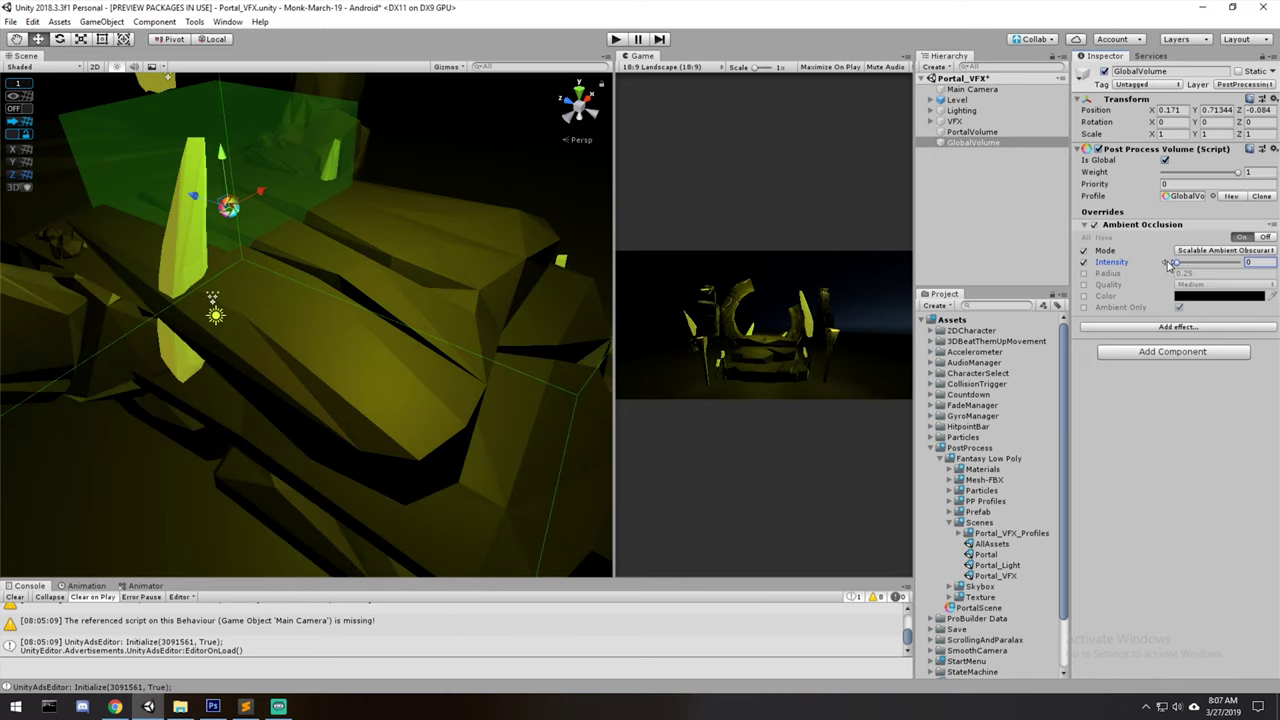
scroll(810, 335, up, 3)
scroll(291, 297, up, 3)
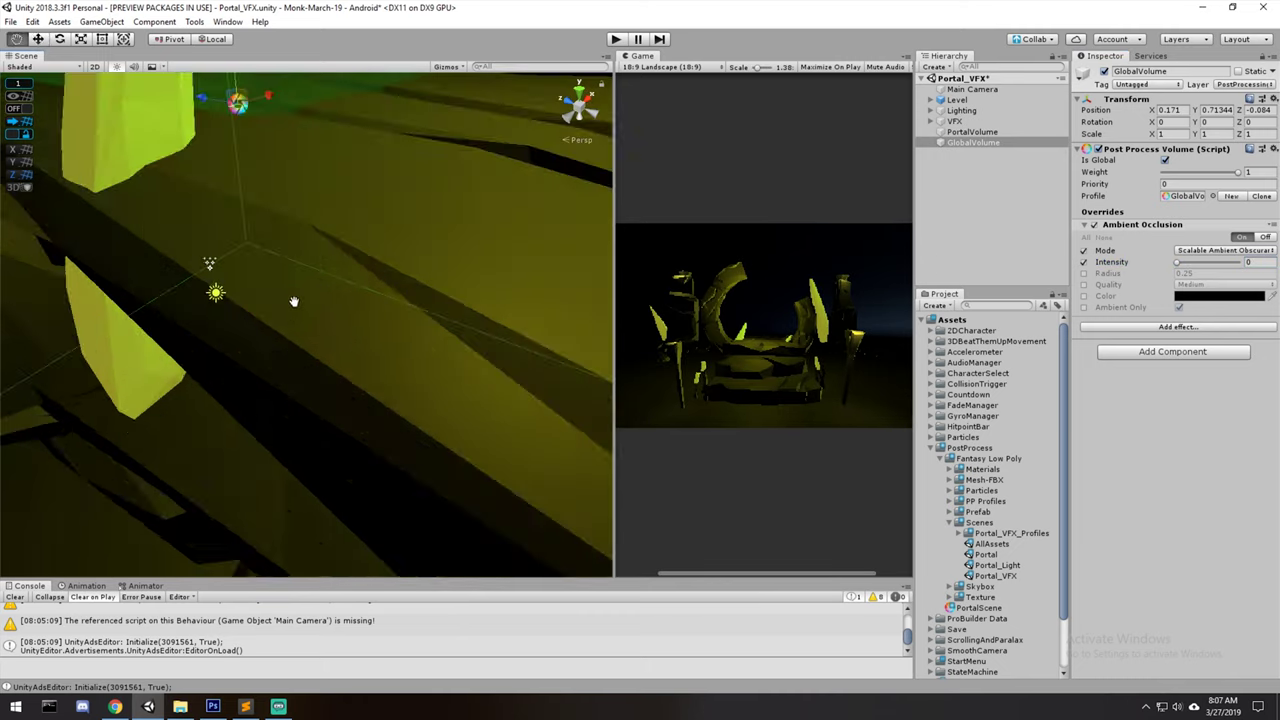
scroll(271, 313, down, 5)
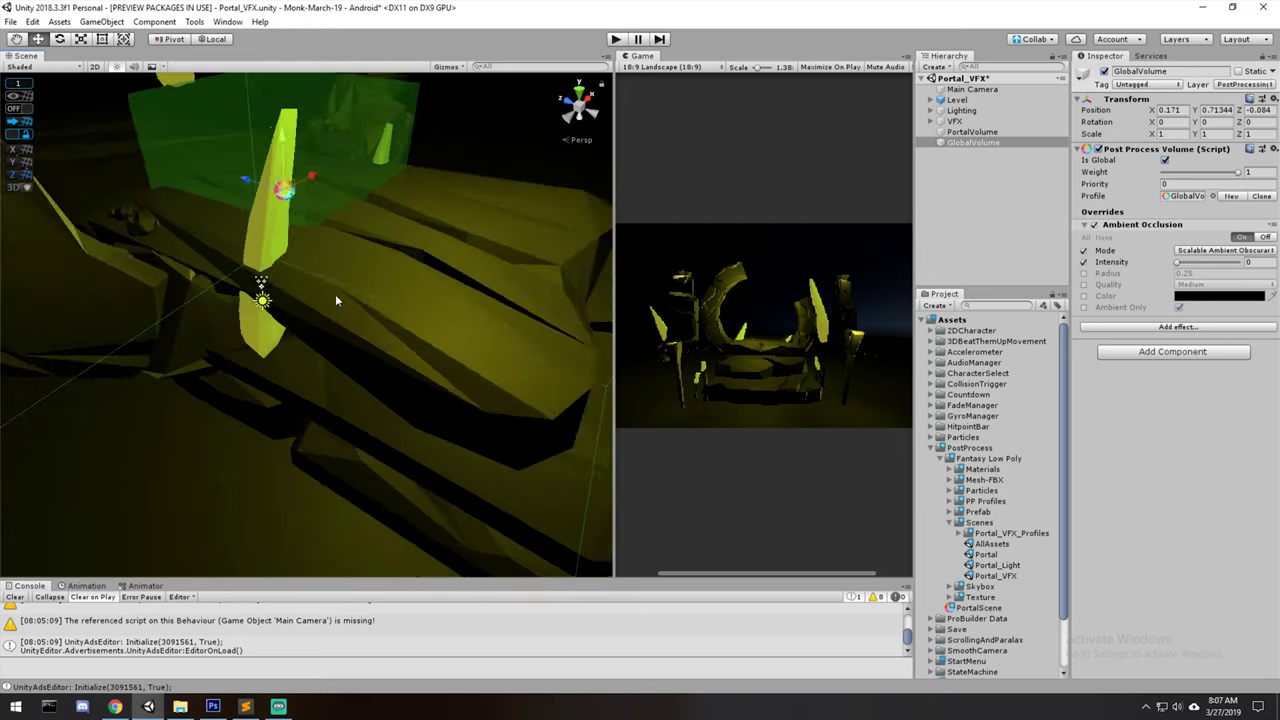
middle_drag(461, 336, 396, 356)
drag(1206, 263, 1209, 265)
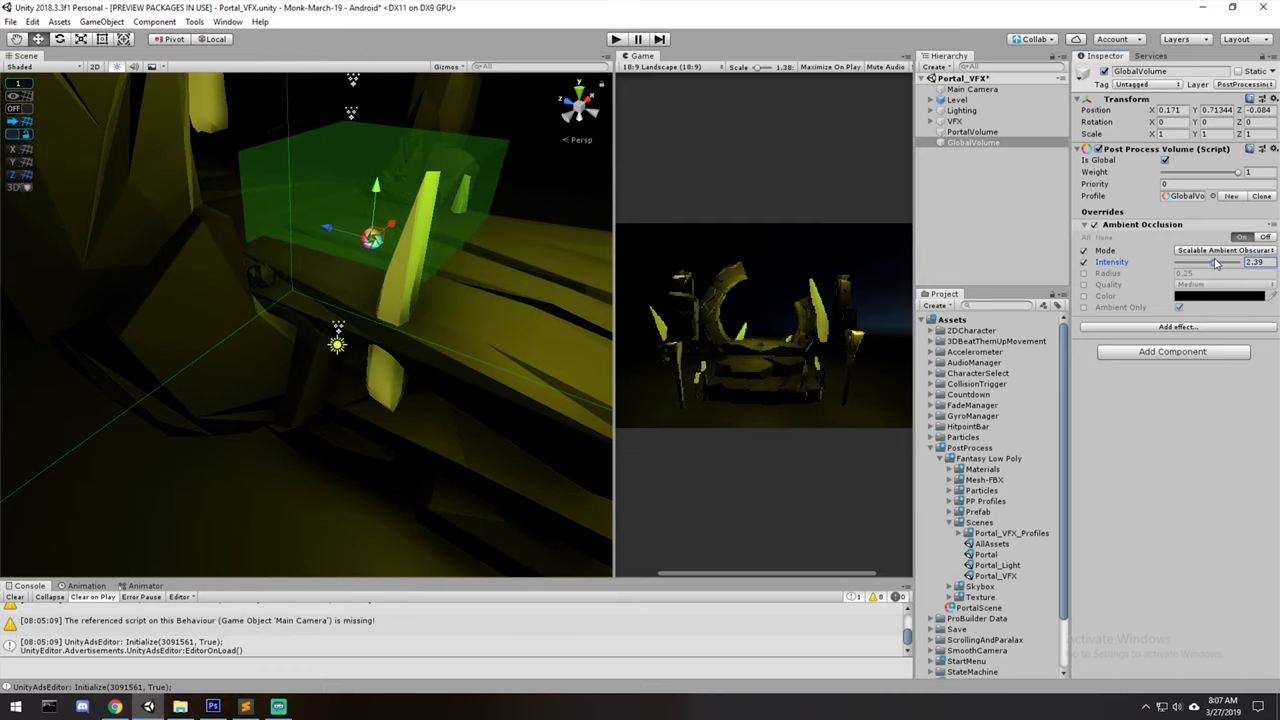
drag(1229, 262, 1205, 262)
mouse_move(1229, 262)
mouse_down()
mouse_move(1203, 263)
mouse_move(1222, 263)
mouse_up()
click(1084, 273)
mouse_move(1106, 274)
mouse_down()
mouse_move(1160, 258)
mouse_move(1119, 275)
mouse_up()
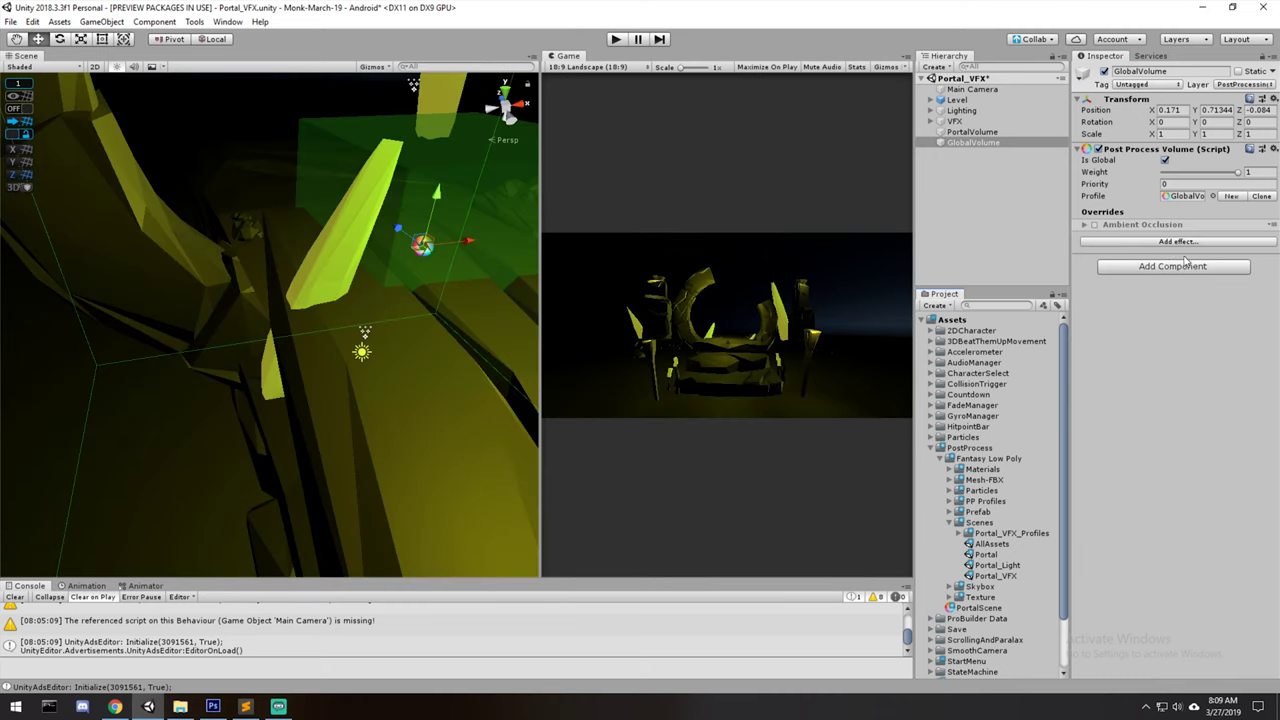
Add a Color Grading override to the GlobalVolume profile and widen the Game view
click(1180, 242)
mouse_move(1196, 253)
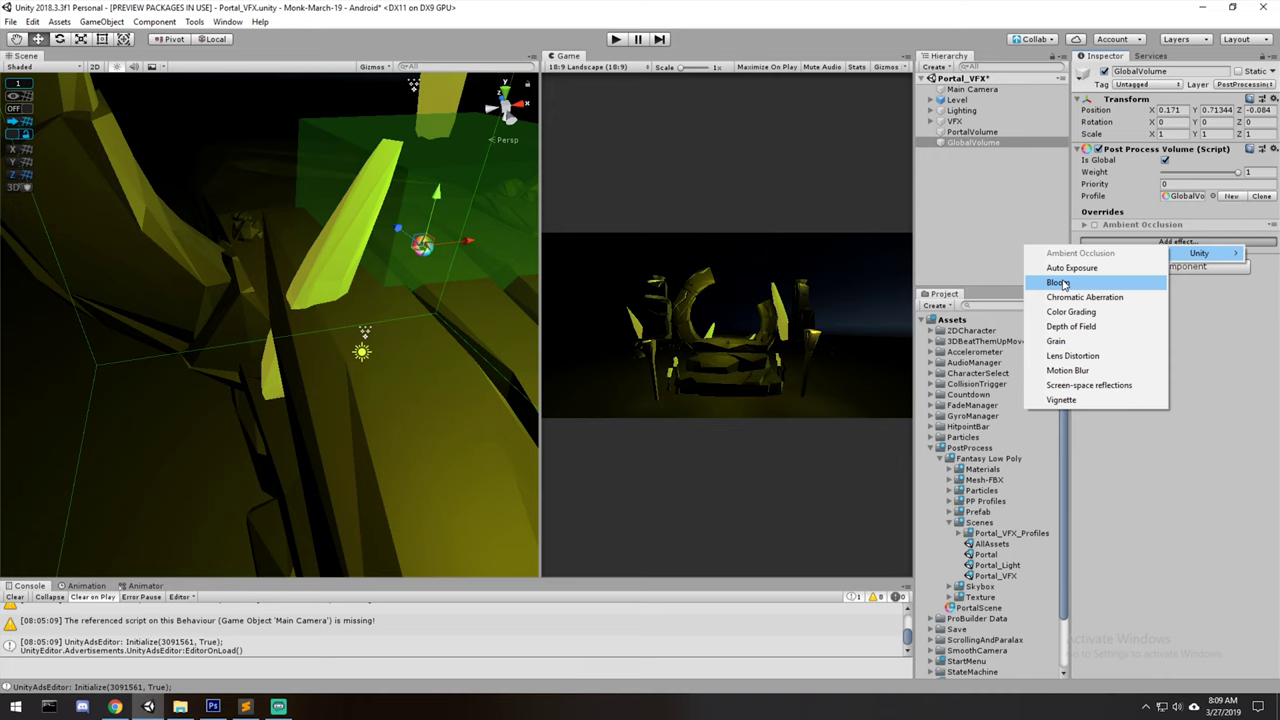
click(1071, 311)
drag(541, 240, 244, 240)
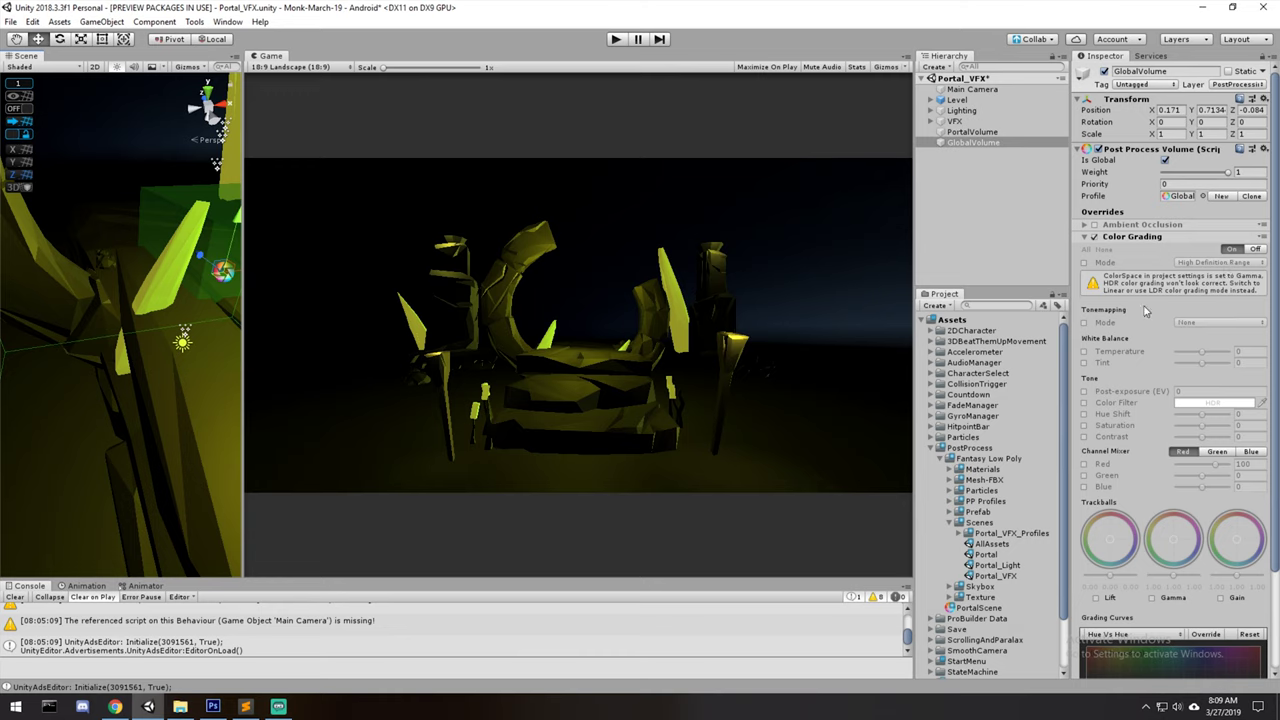
Set the Android Player Settings Color Space from Gamma to Linear, then close Build Settings
click(10, 21)
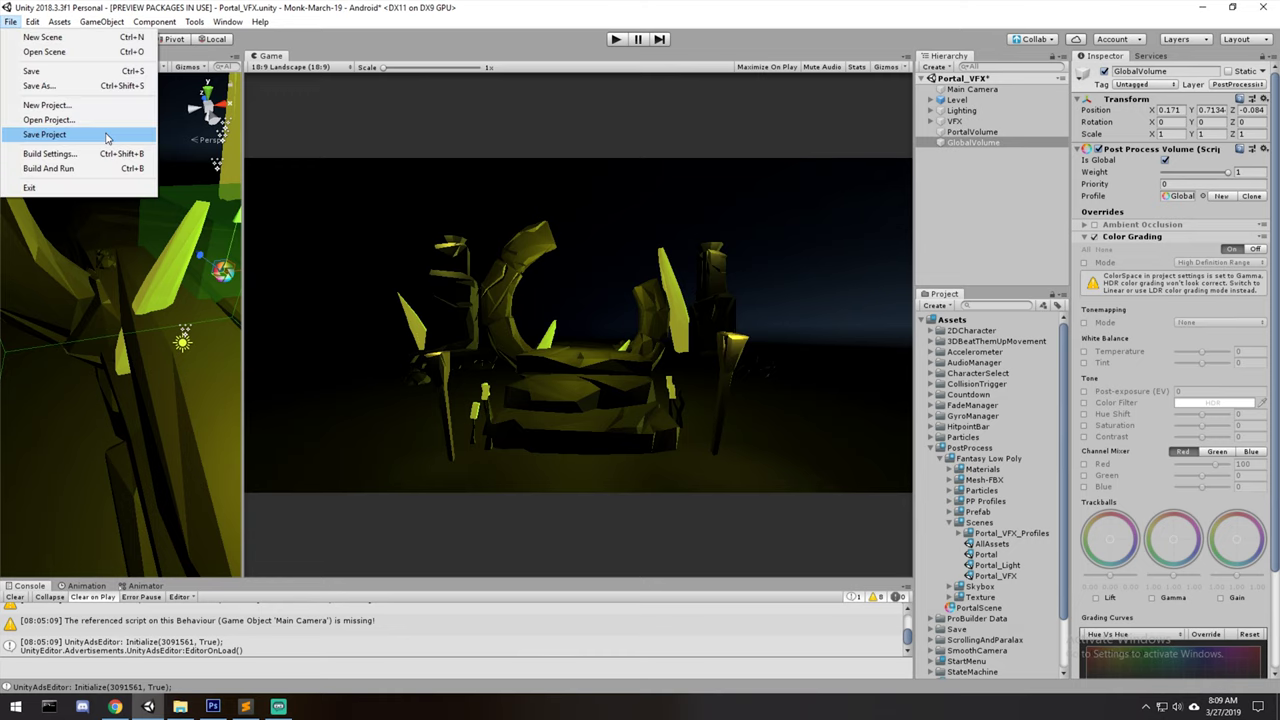
click(40, 154)
click(52, 545)
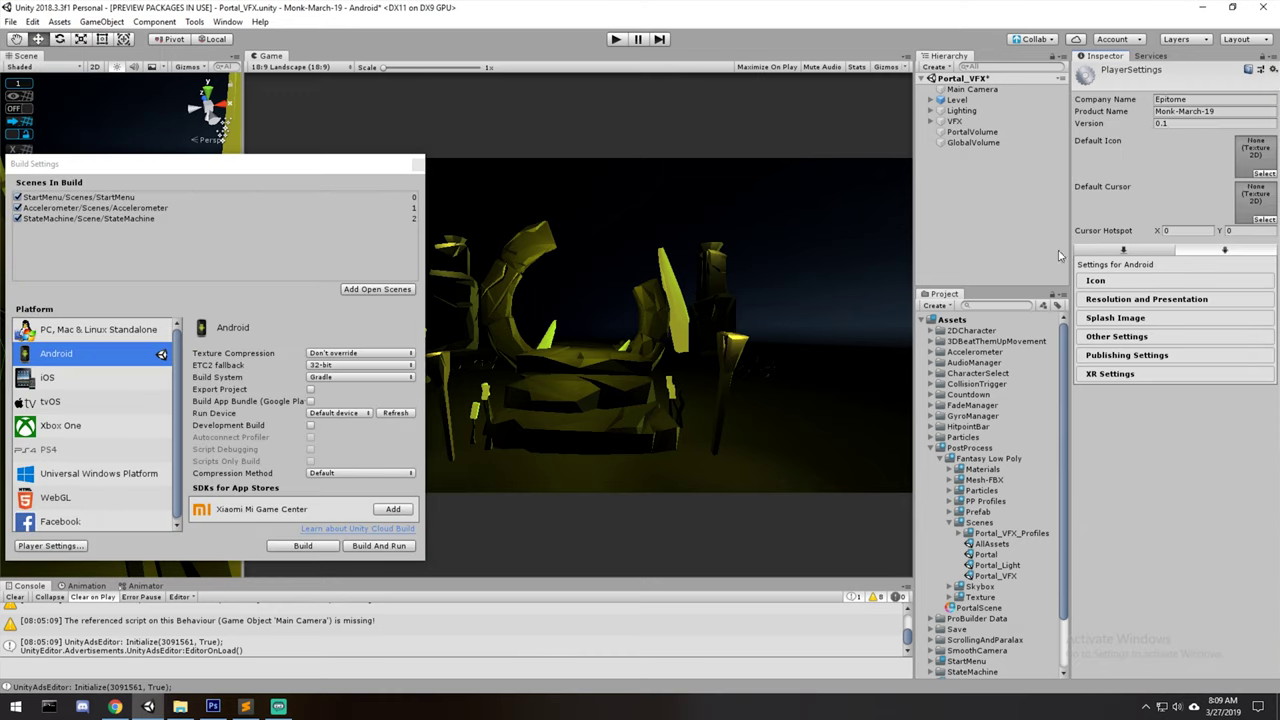
click(1116, 336)
click(1228, 365)
click(565, 289)
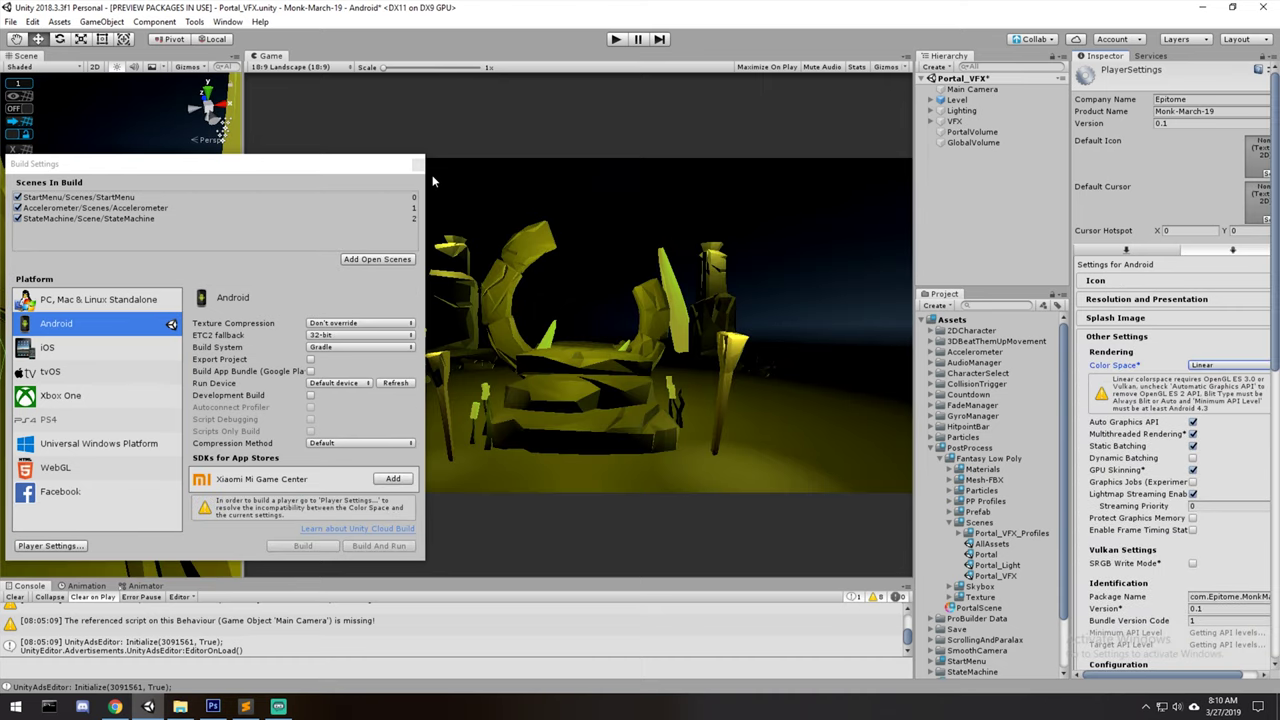
click(417, 163)
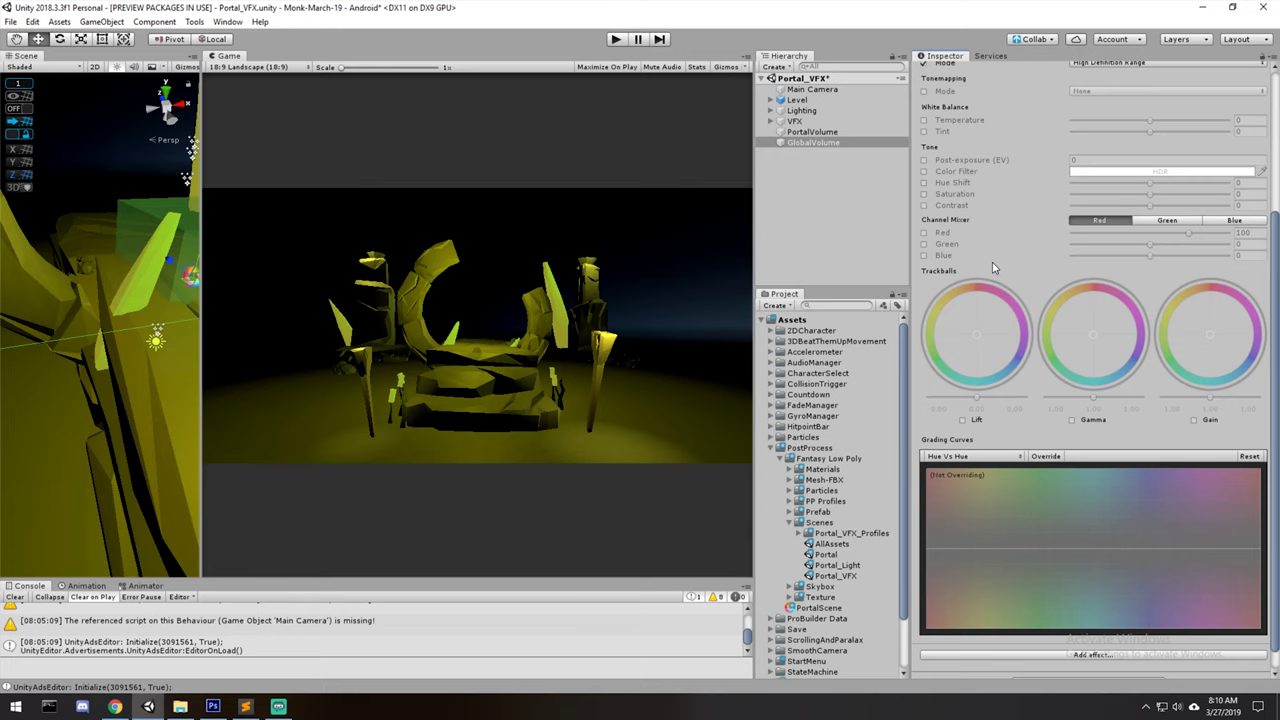
Enable Lift, Gamma and Gain, tint Gamma toward teal and fine-tune each trackball's brightness slider
scroll(1117, 333, up, 3)
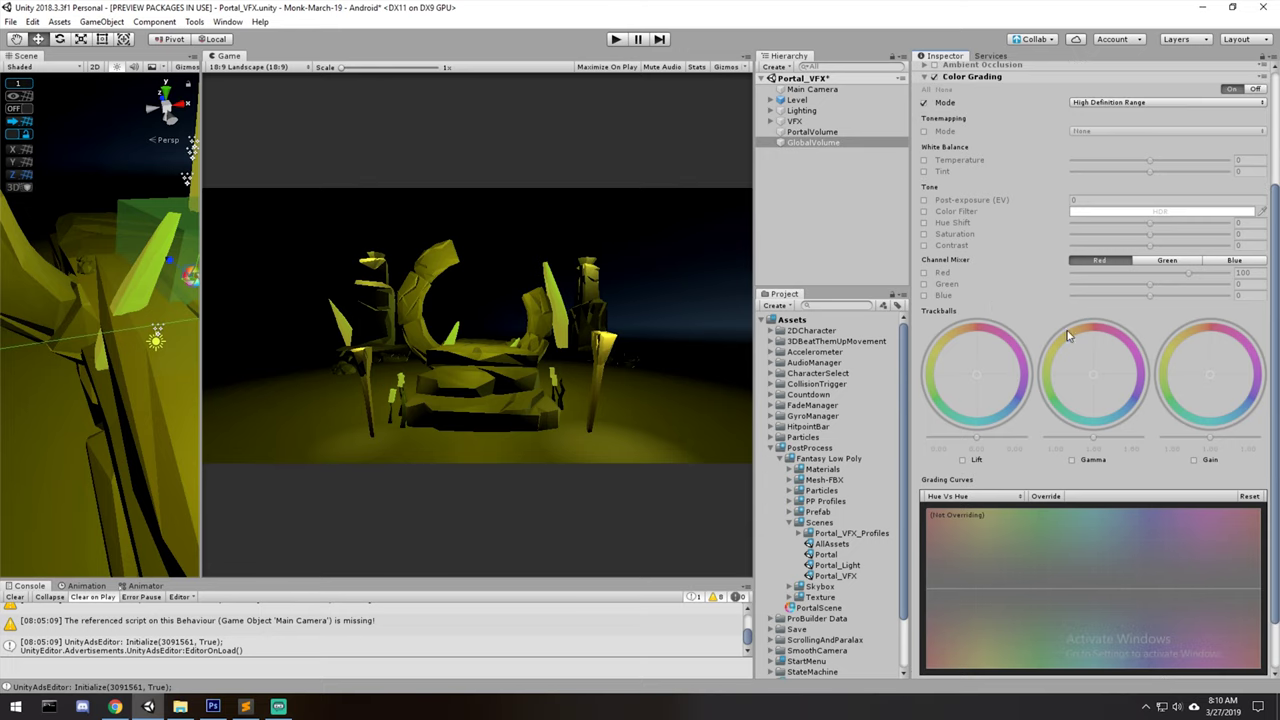
click(963, 499)
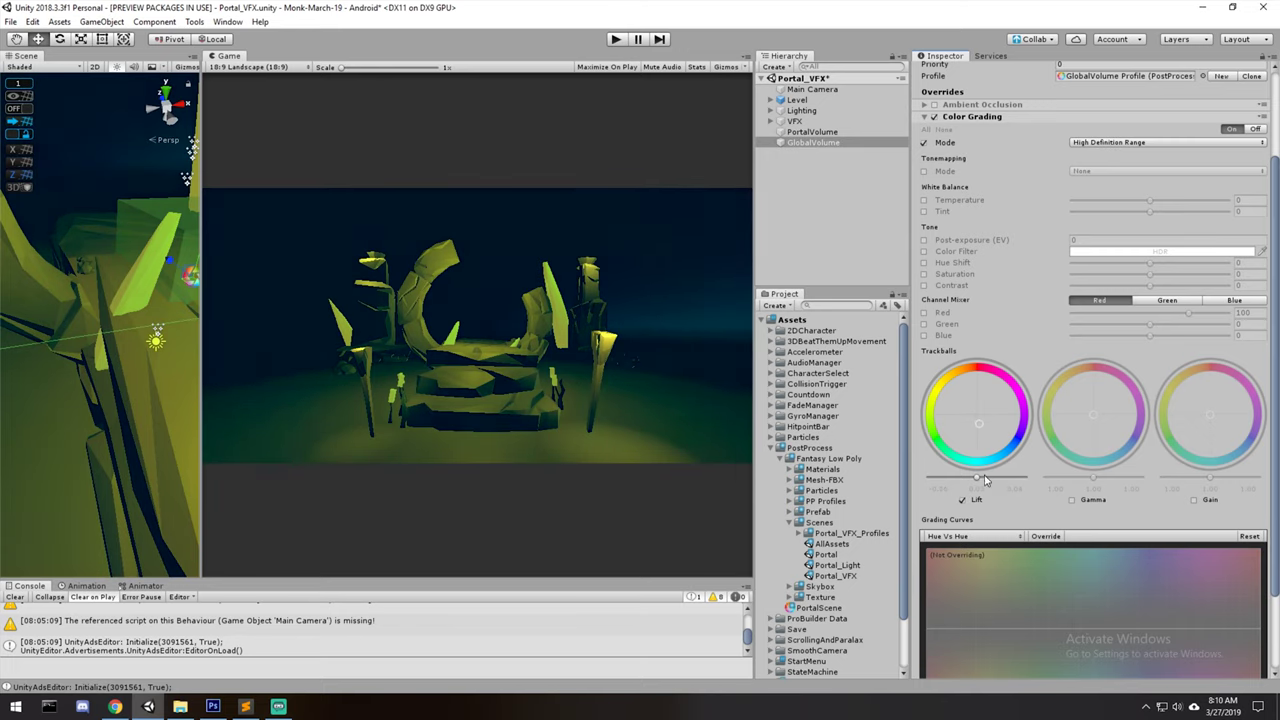
click(1097, 501)
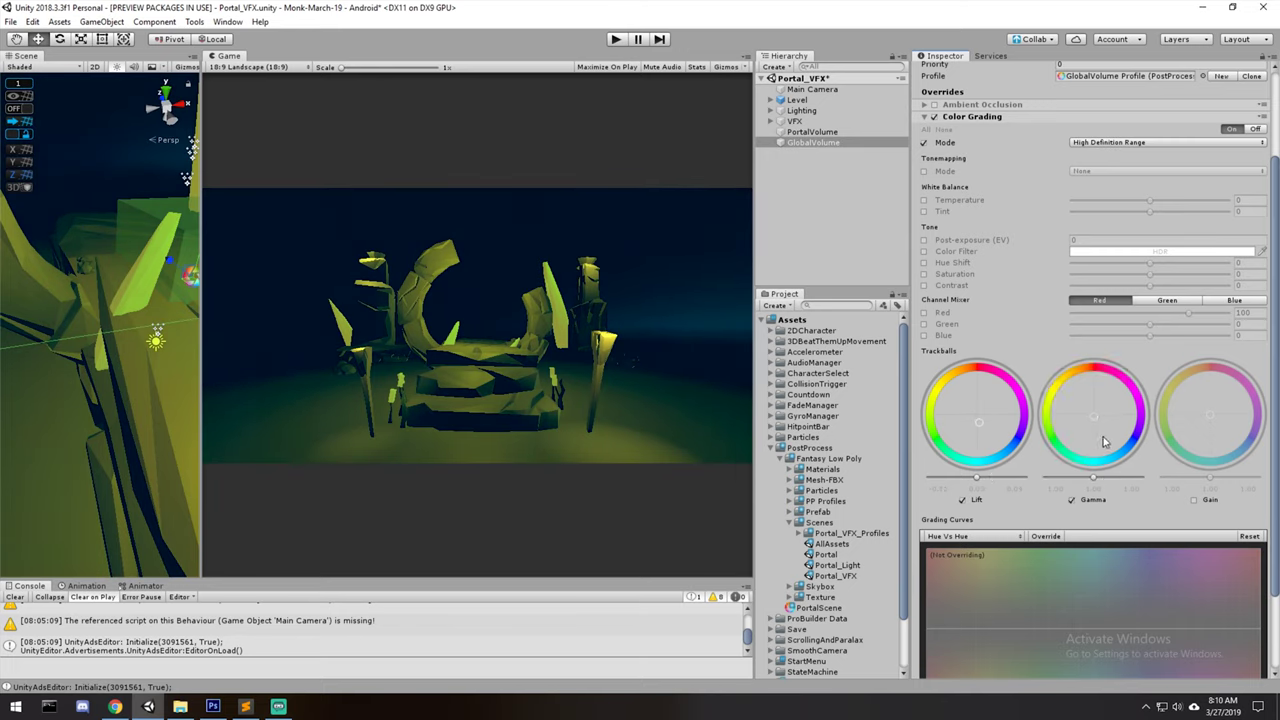
drag(1091, 461, 1134, 515)
click(1194, 500)
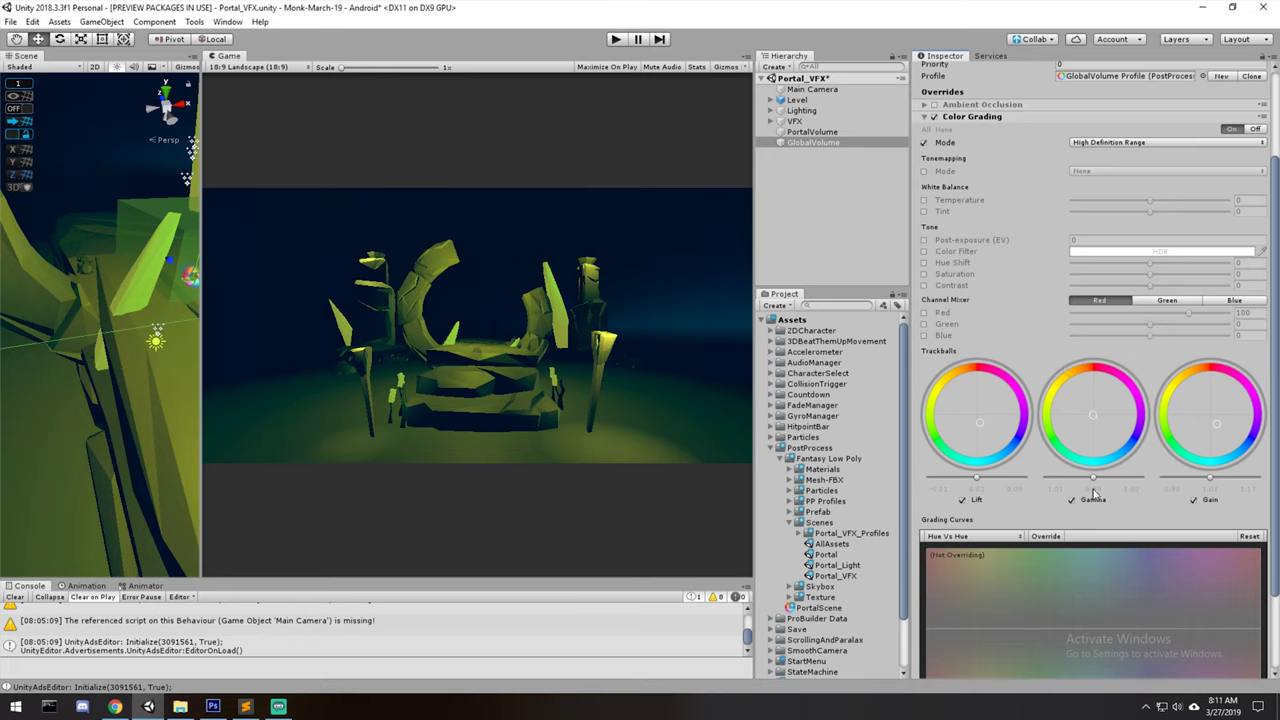
drag(1097, 486, 1118, 483)
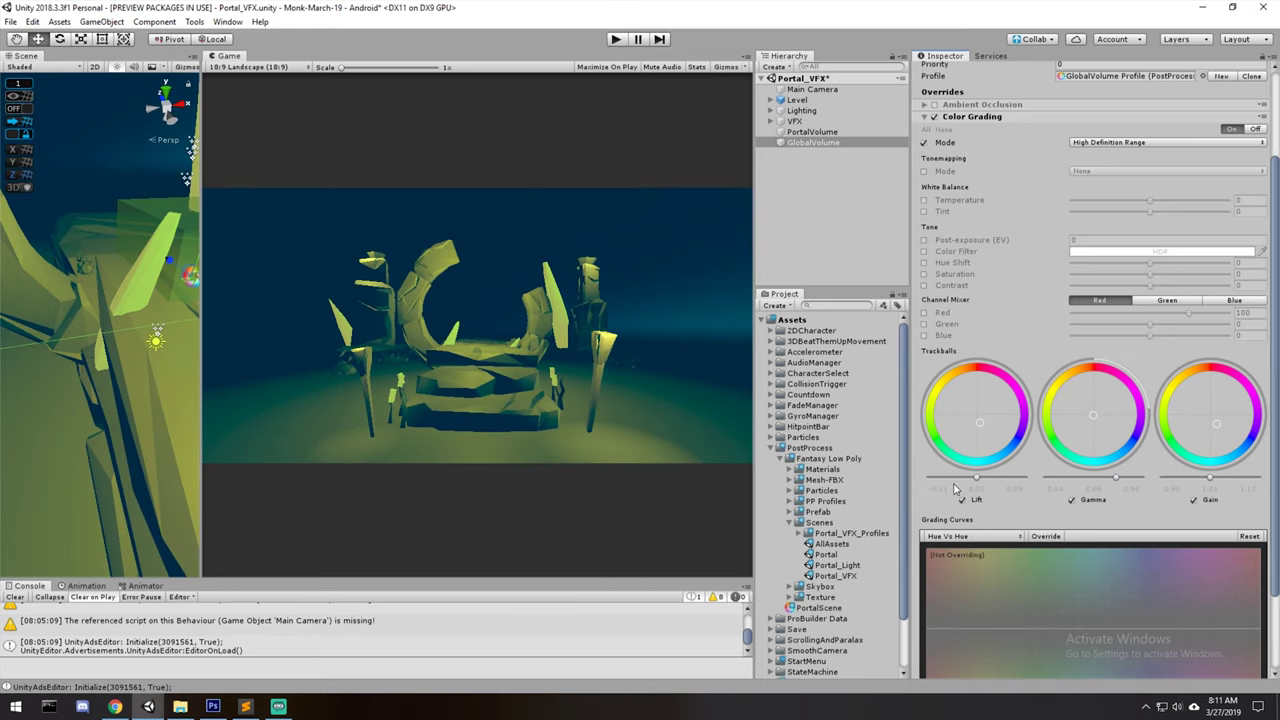
drag(978, 484, 978, 485)
drag(1114, 480, 1105, 485)
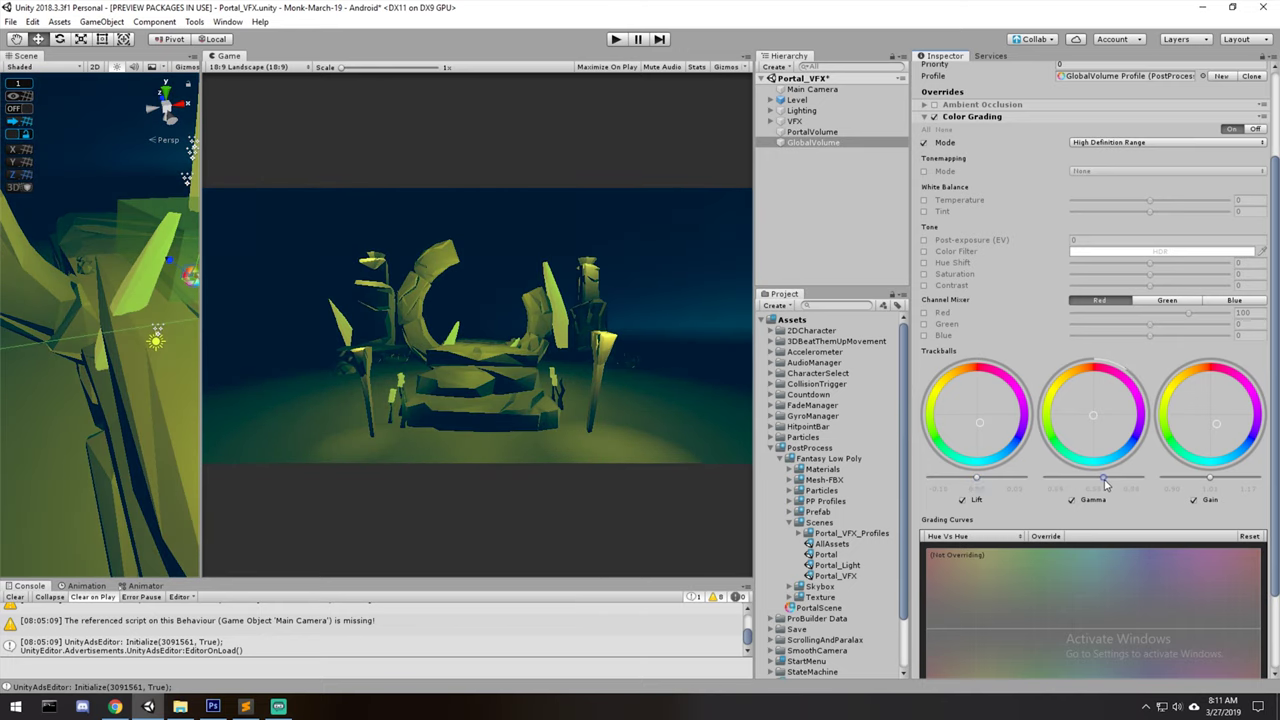
drag(1210, 483, 1207, 483)
Change the Ambient Occlusion colour to dark olive yellow 7C7E00, then open the Add effect list
scroll(977, 238, up, 5)
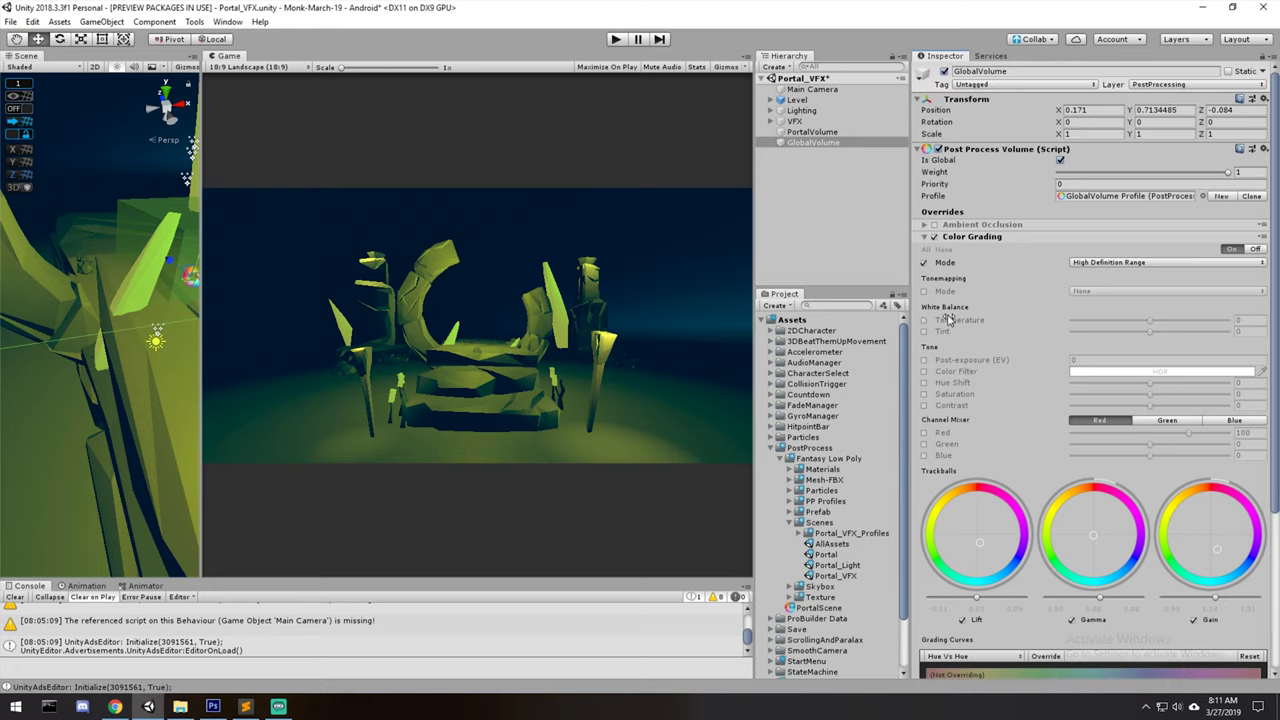
click(980, 224)
click(1115, 296)
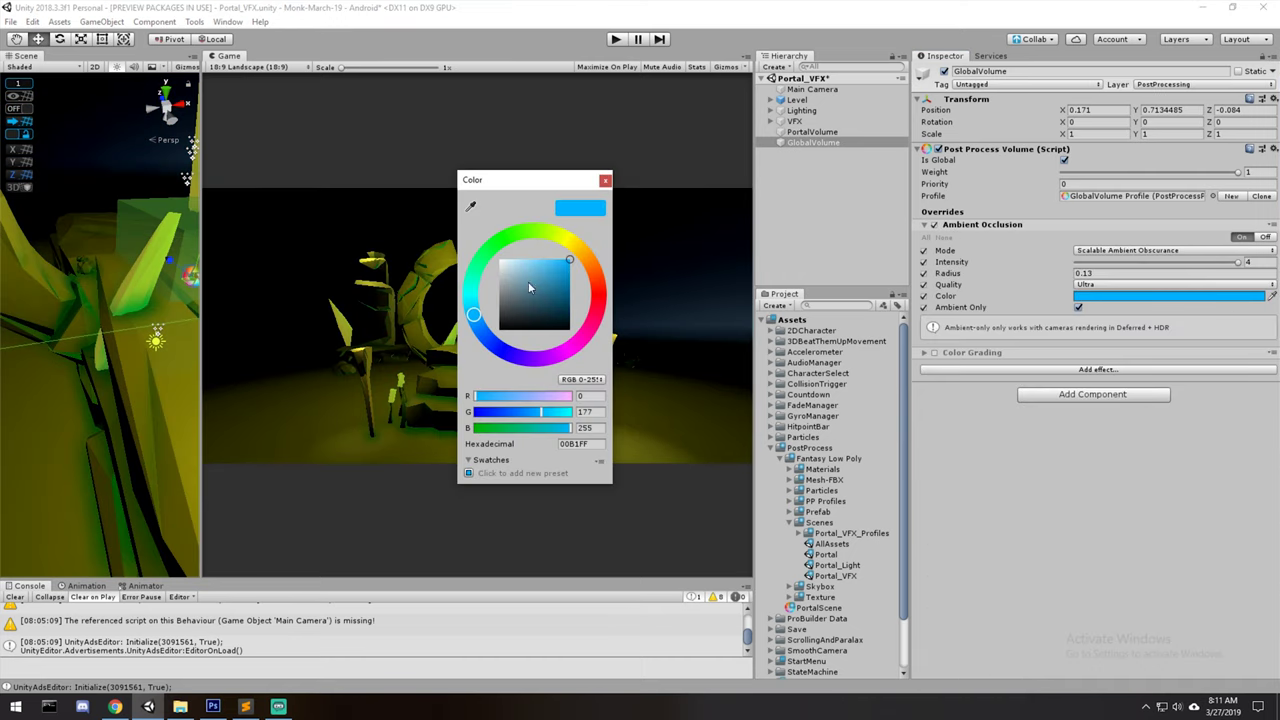
drag(530, 288, 499, 259)
drag(560, 182, 746, 235)
click(752, 291)
mouse_move(690, 313)
mouse_down()
mouse_move(755, 313)
mouse_move(700, 313)
mouse_move(755, 313)
mouse_move(770, 365)
mouse_move(778, 345)
mouse_move(768, 363)
mouse_move(758, 353)
mouse_up()
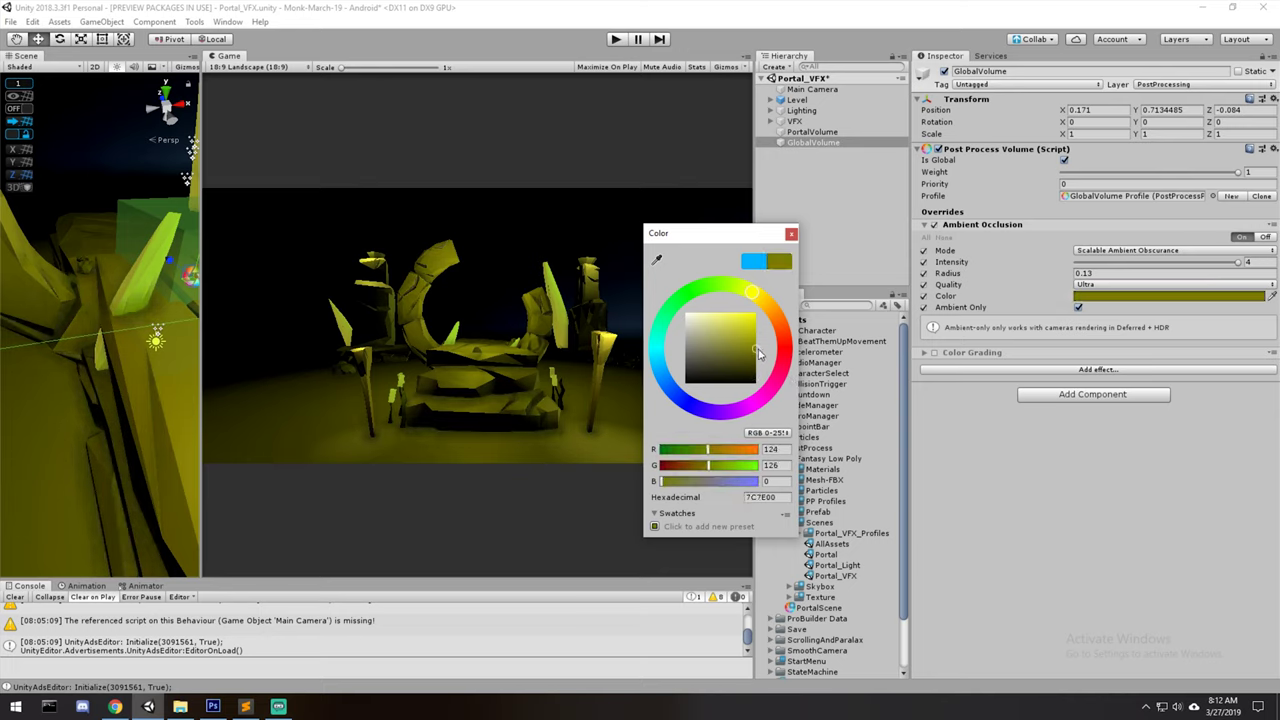
click(791, 233)
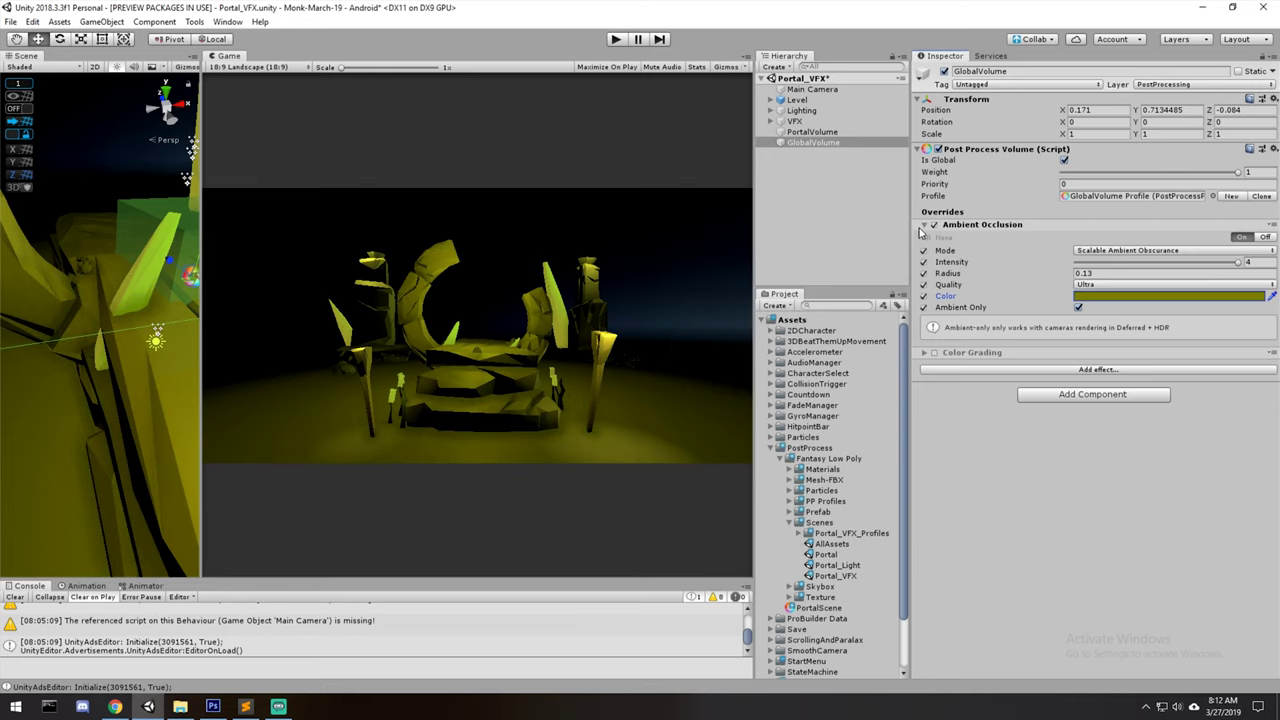
click(1022, 226)
click(1063, 258)
mouse_move(1080, 266)
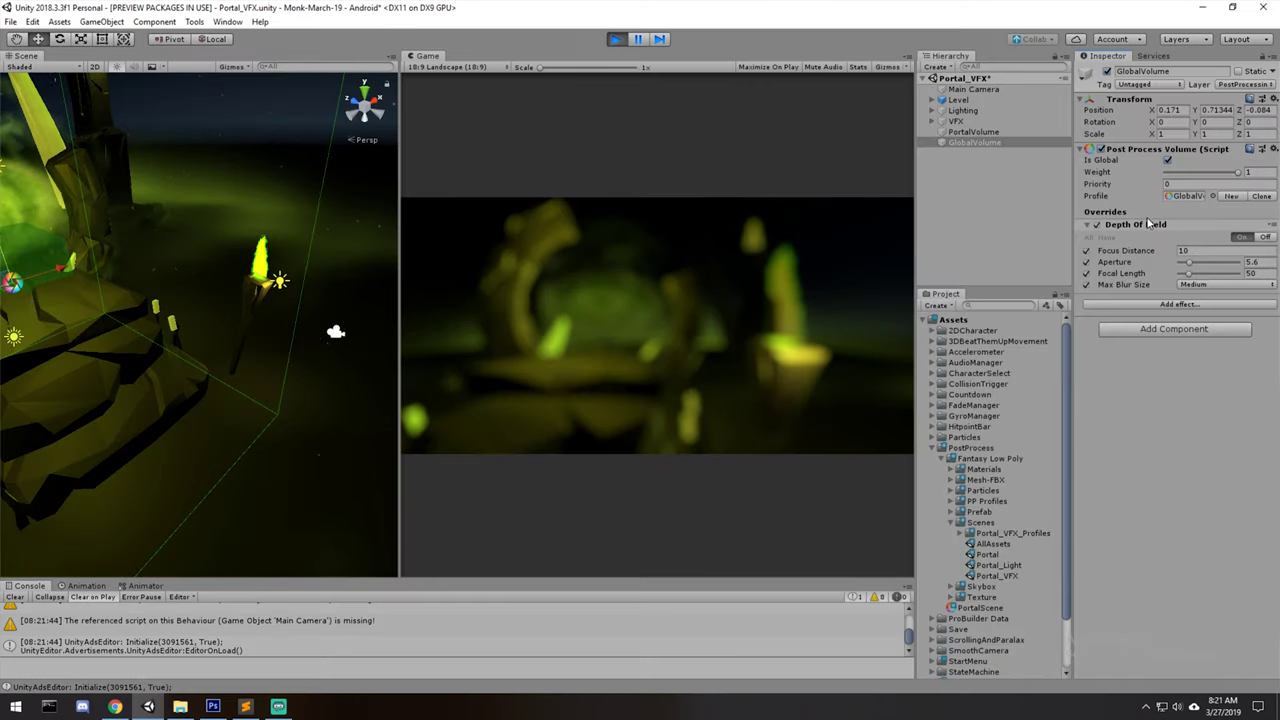
Remove the Depth Of Field override and add a Grain override to the global volume
right_click(1145, 227)
click(1165, 245)
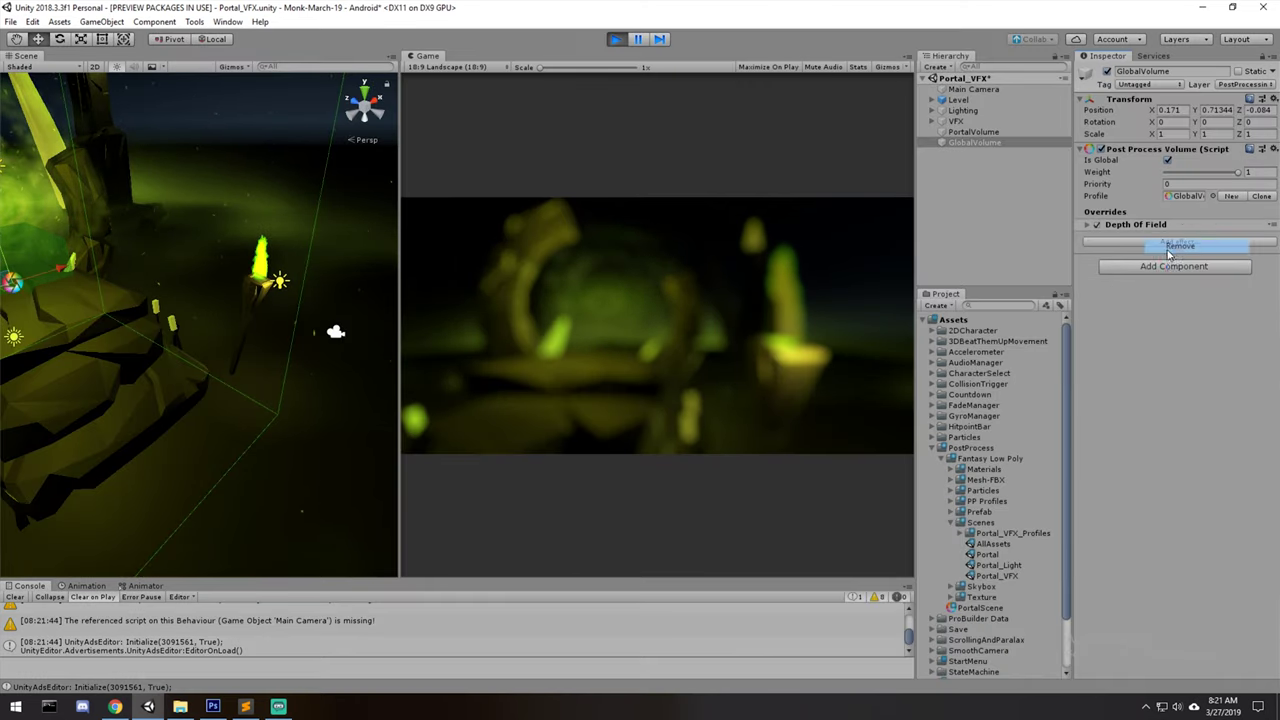
click(1169, 253)
mouse_move(1185, 264)
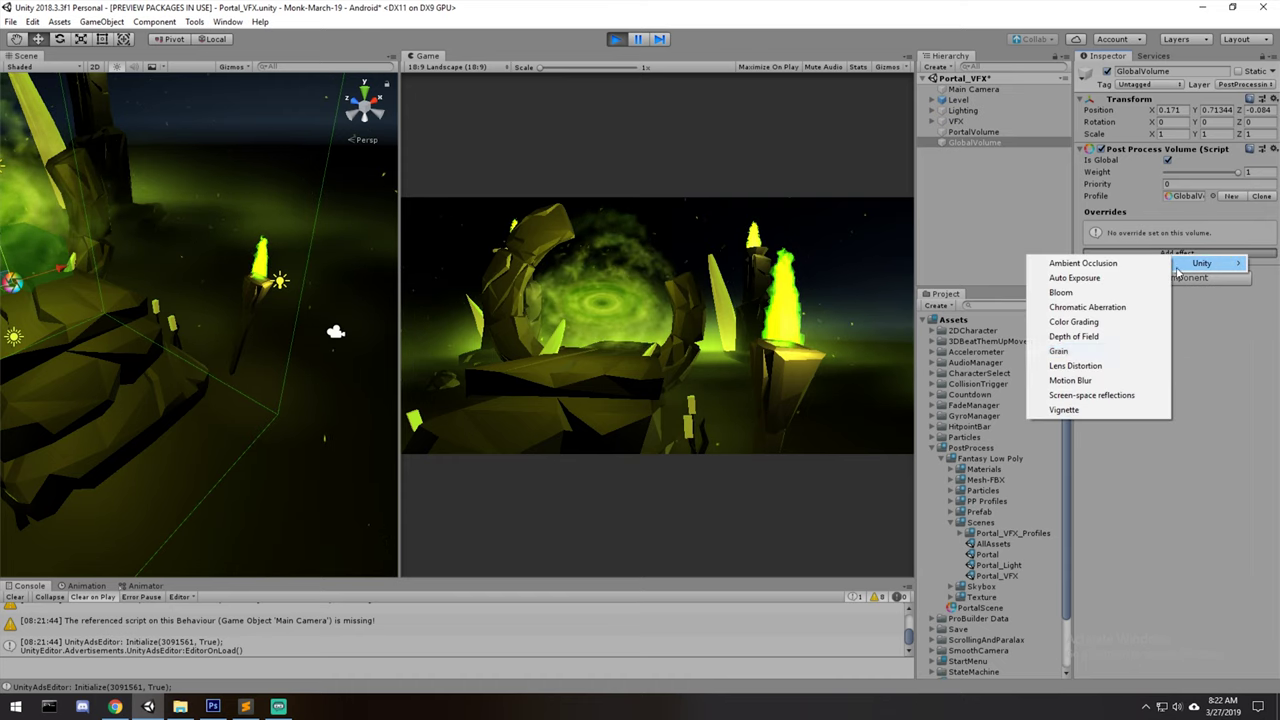
click(1060, 351)
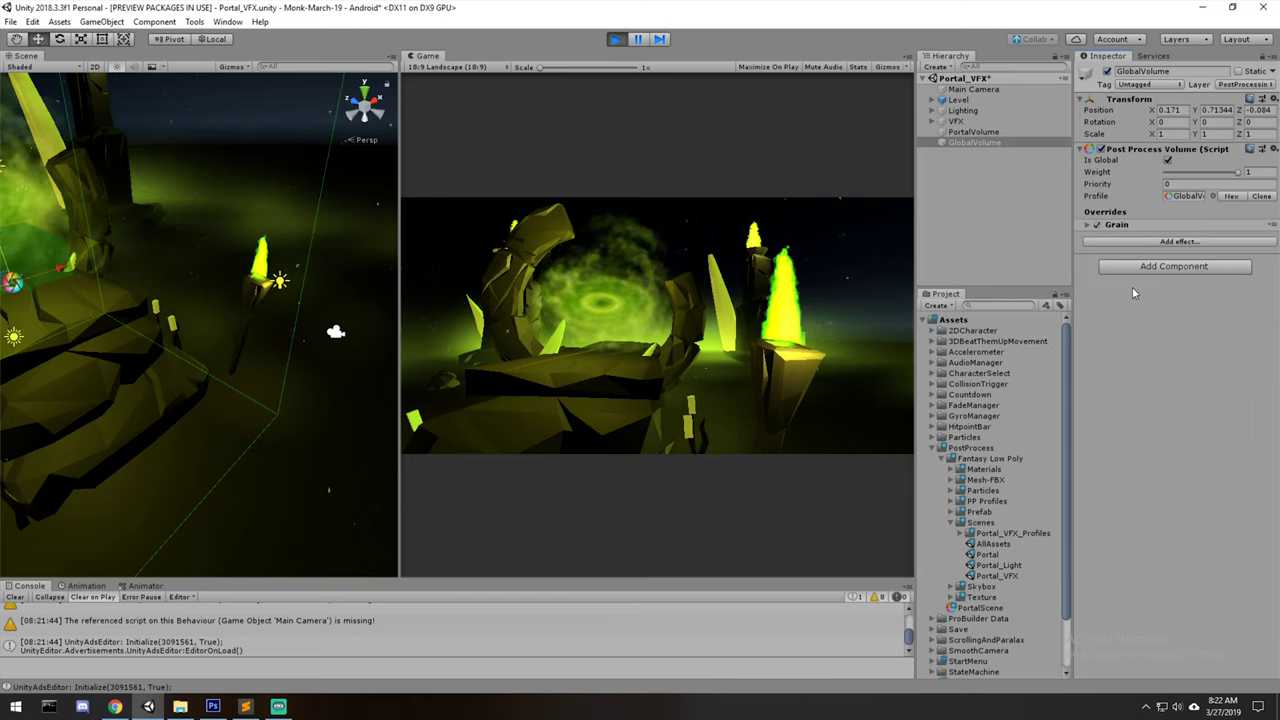
Enable coloured Grain with Intensity 1 and Size 2.35
click(1120, 226)
click(1087, 262)
drag(1181, 264, 1241, 265)
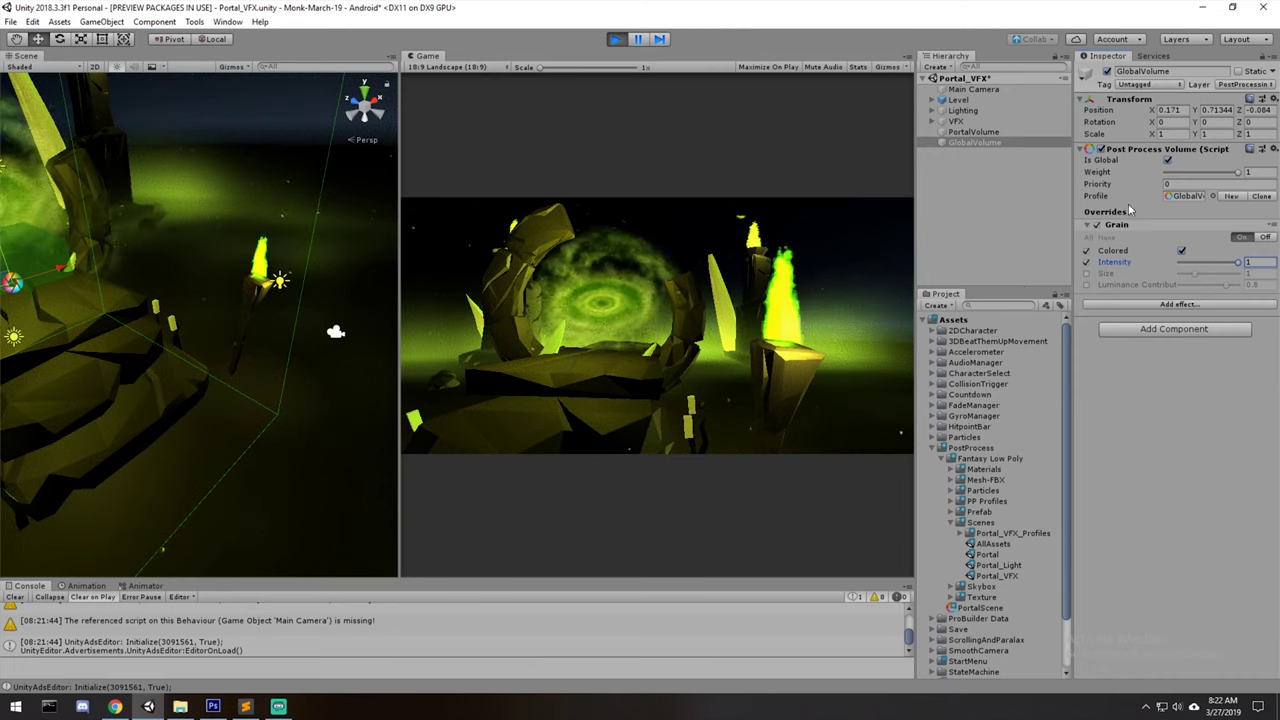
click(1087, 273)
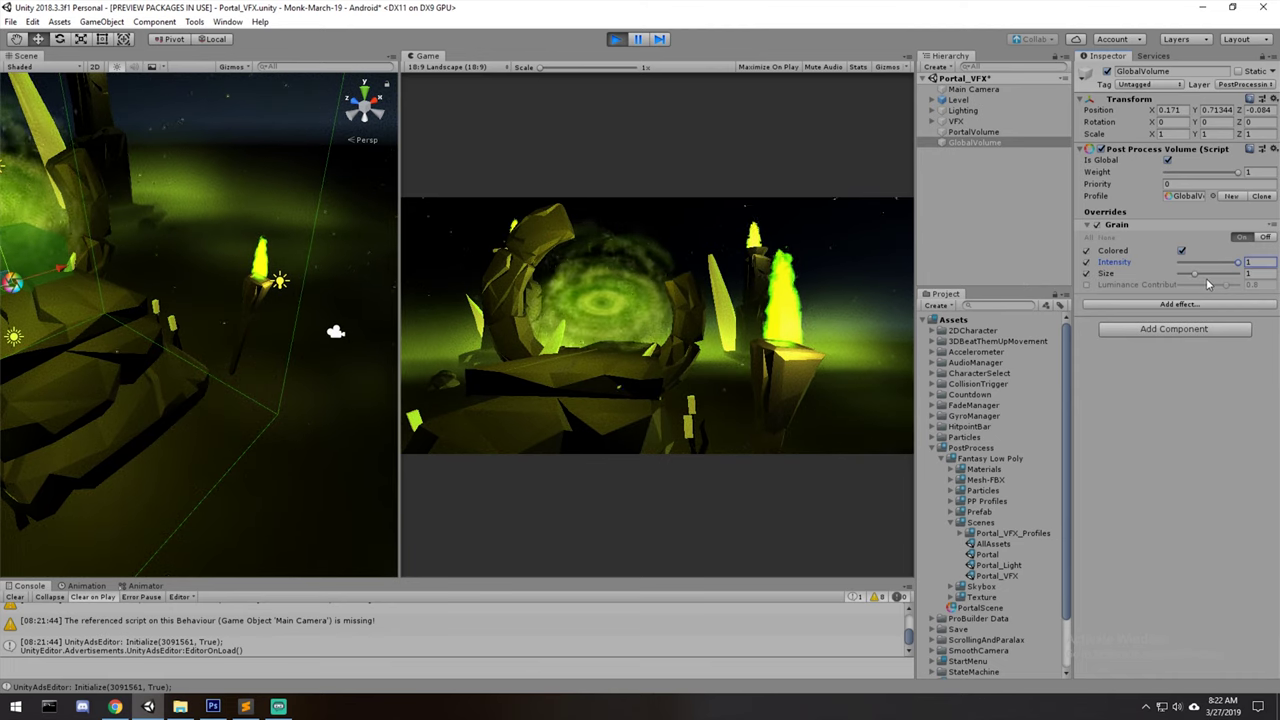
drag(1194, 274, 1224, 274)
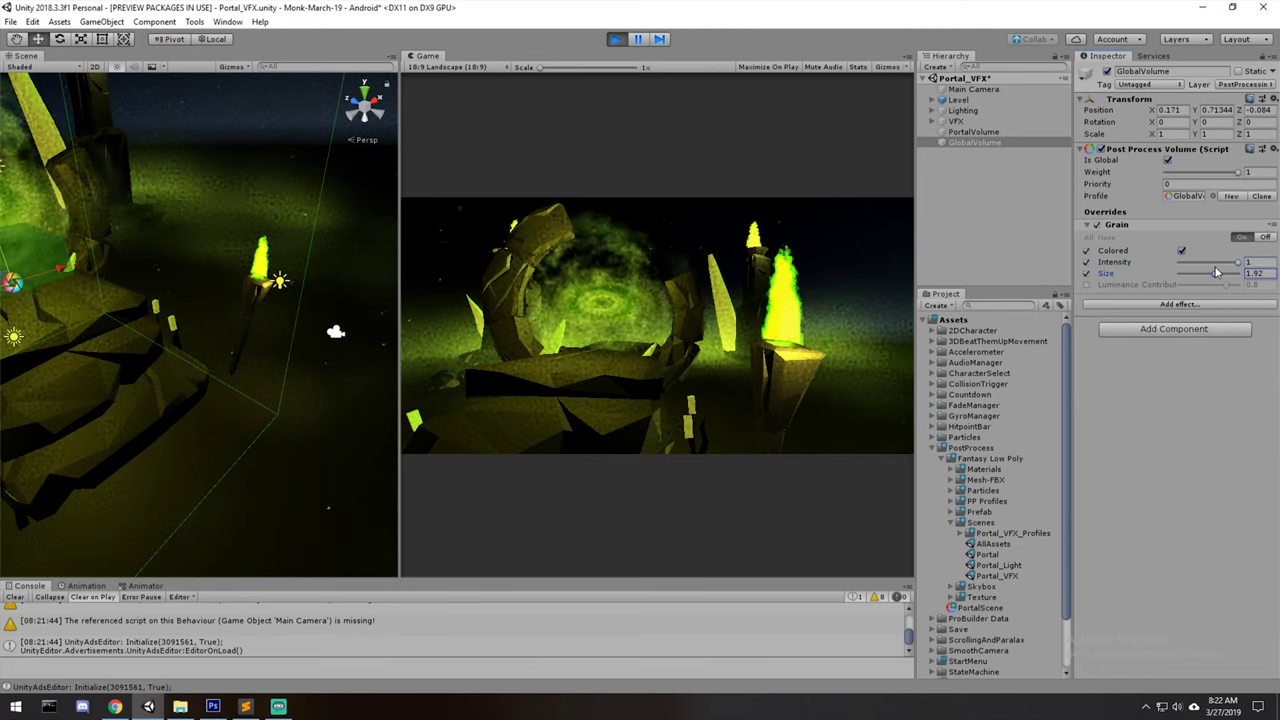
right_click(1140, 225)
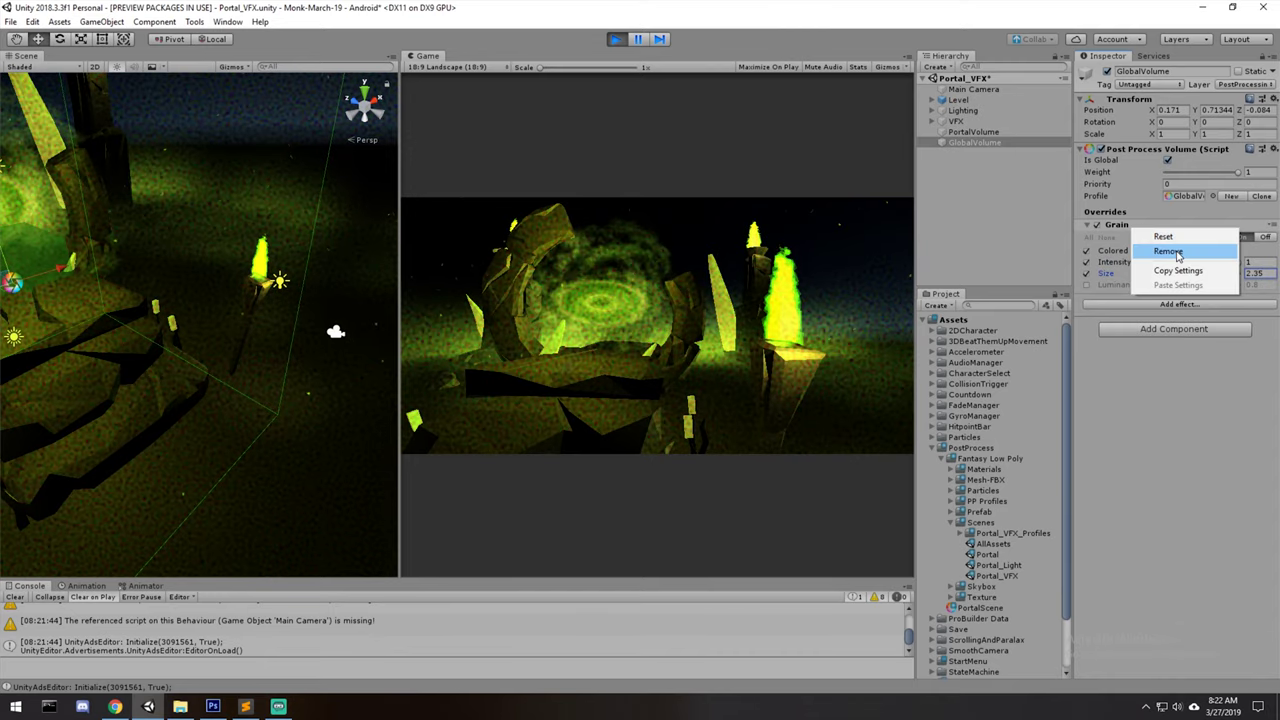
Replace the Grain override with a Motion Blur override
click(1160, 251)
click(1163, 255)
mouse_move(1170, 263)
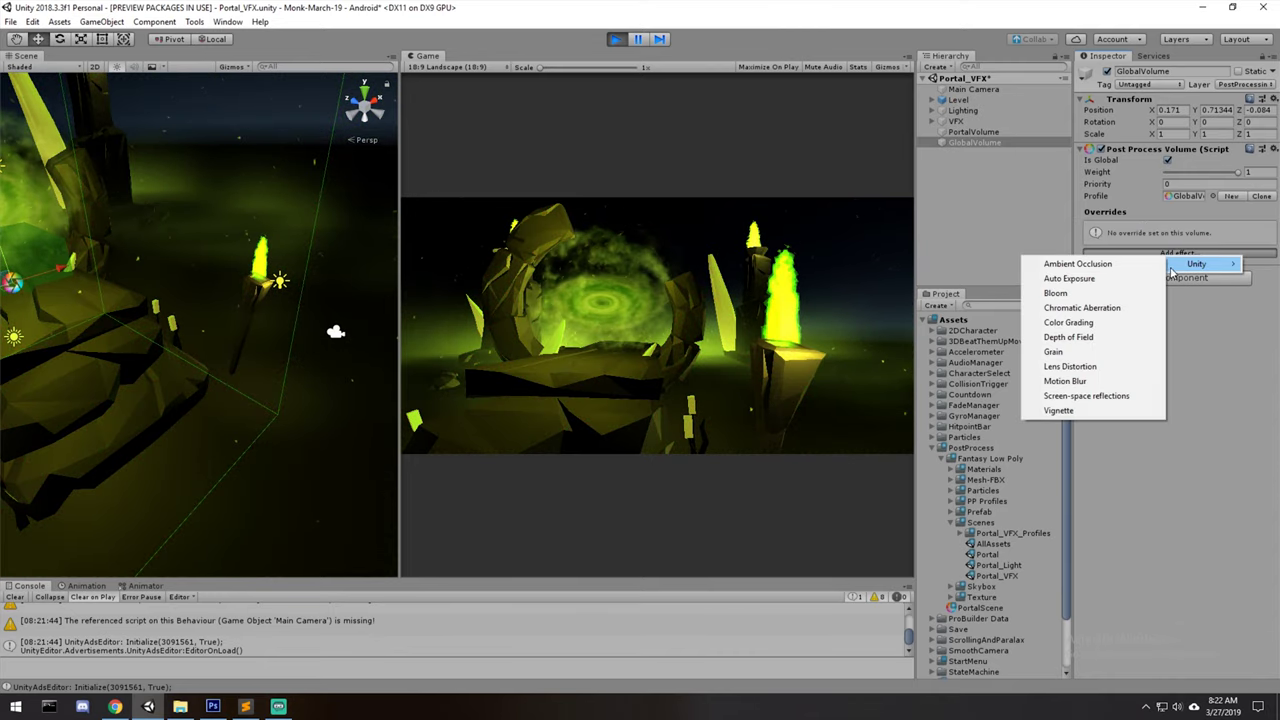
click(1085, 381)
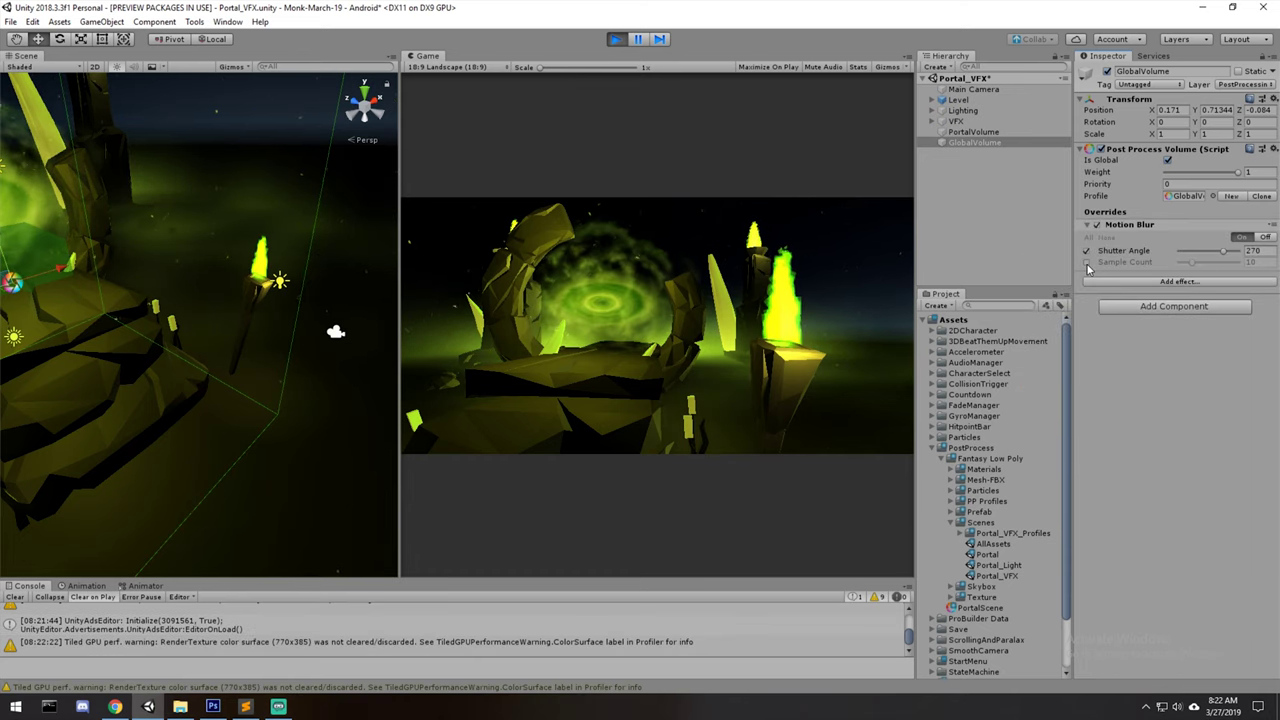
Move the Main Camera to preview motion blur and raise Sample Count to 23
click(973, 89)
drag(358, 311, 363, 278)
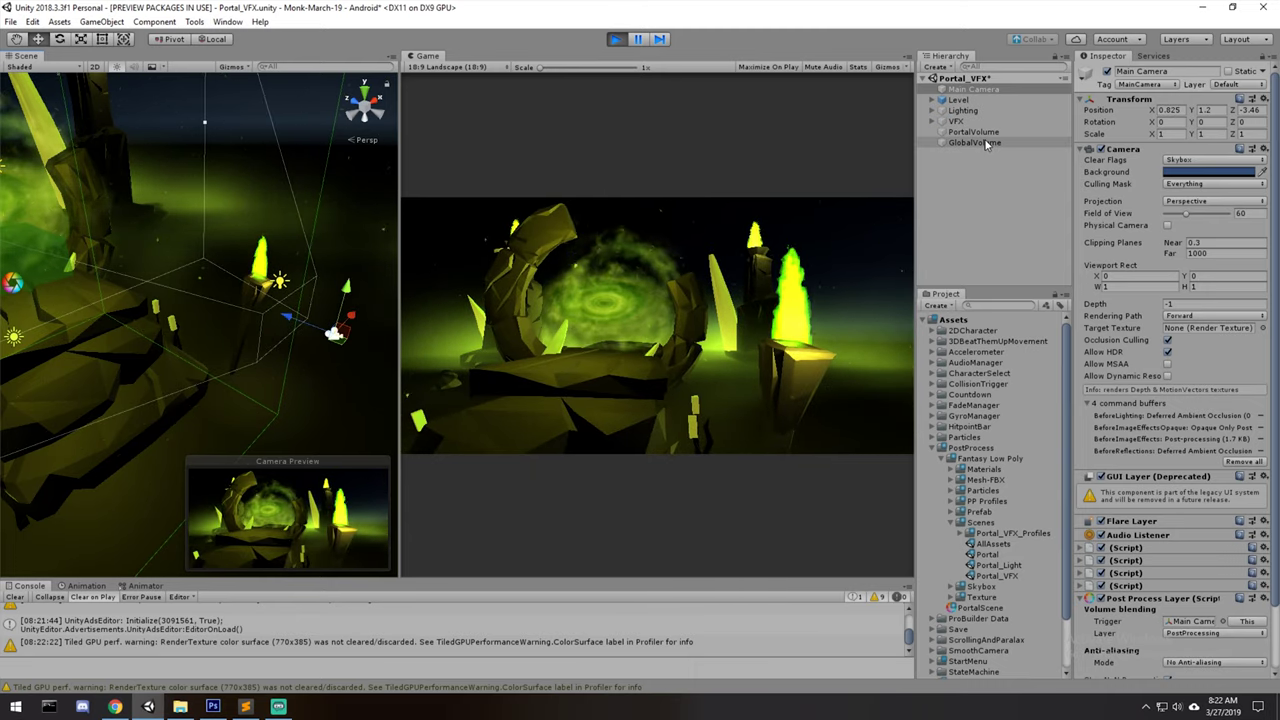
click(975, 143)
drag(1140, 266, 1220, 267)
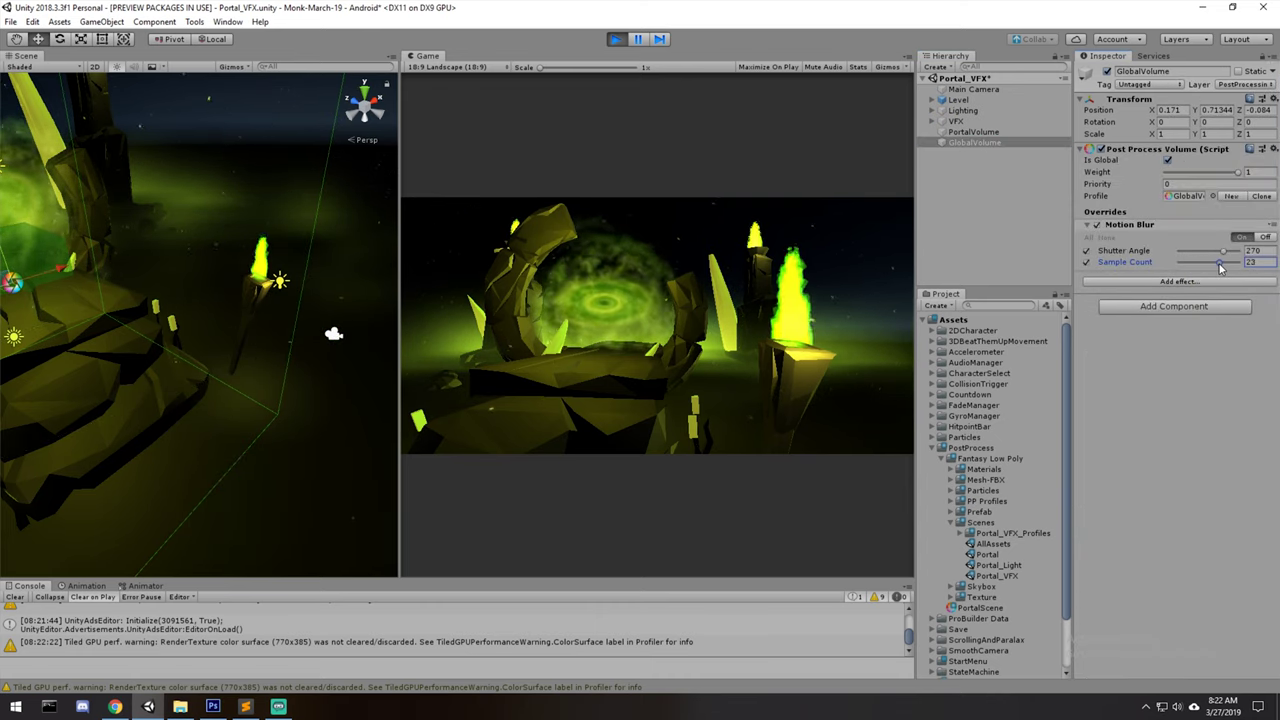
click(336, 332)
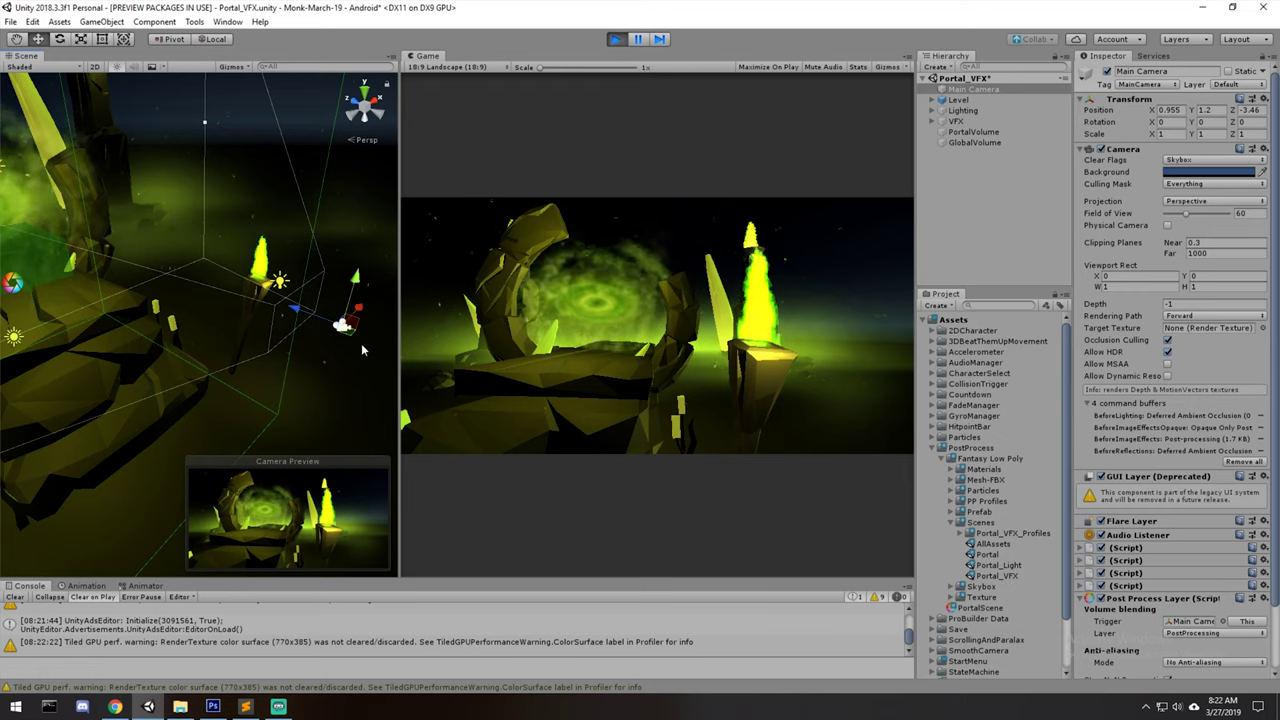
click(962, 142)
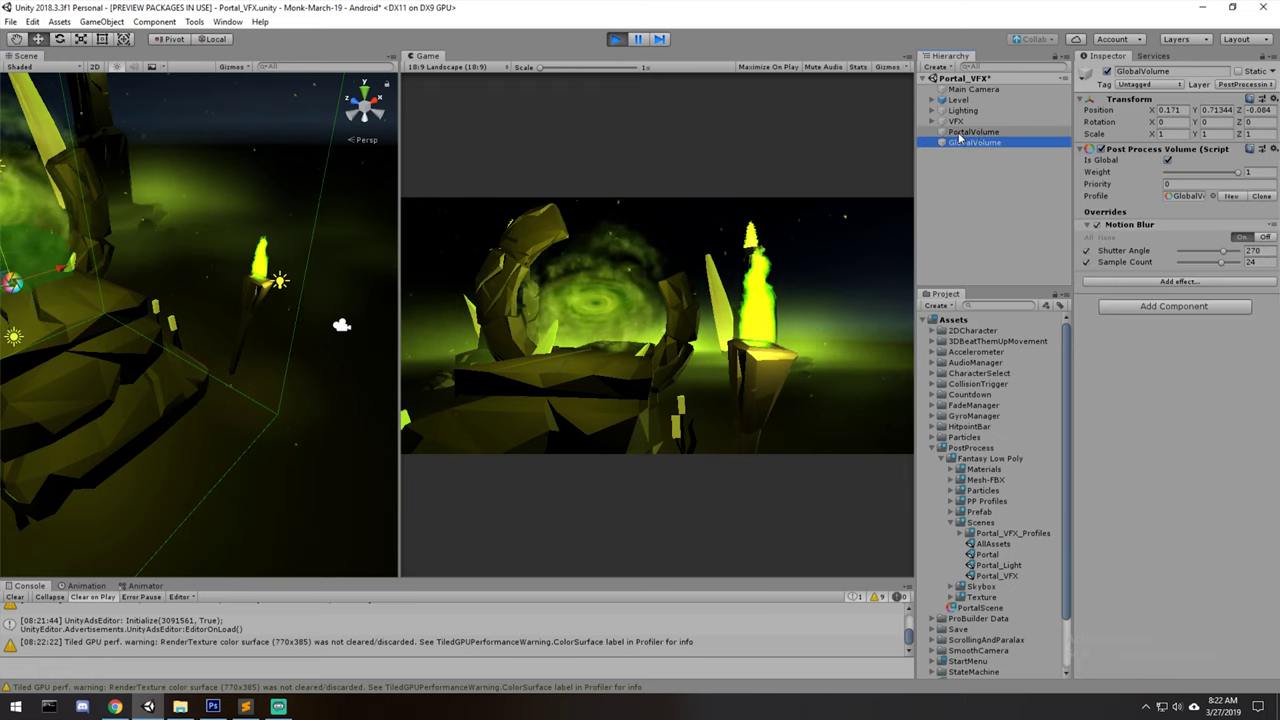
click(1250, 262)
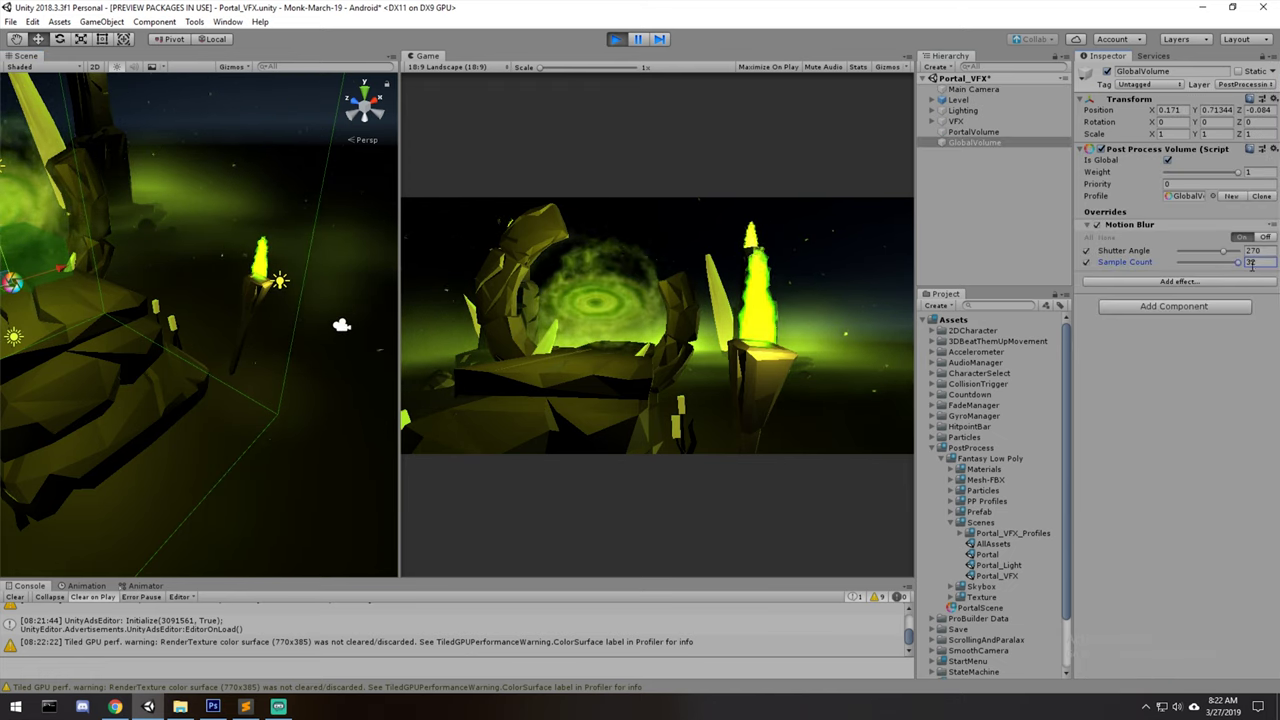
Move the Main Camera along X to re-frame the portal, leaving GlobalVolume without overrides
click(973, 89)
drag(358, 304, 312, 339)
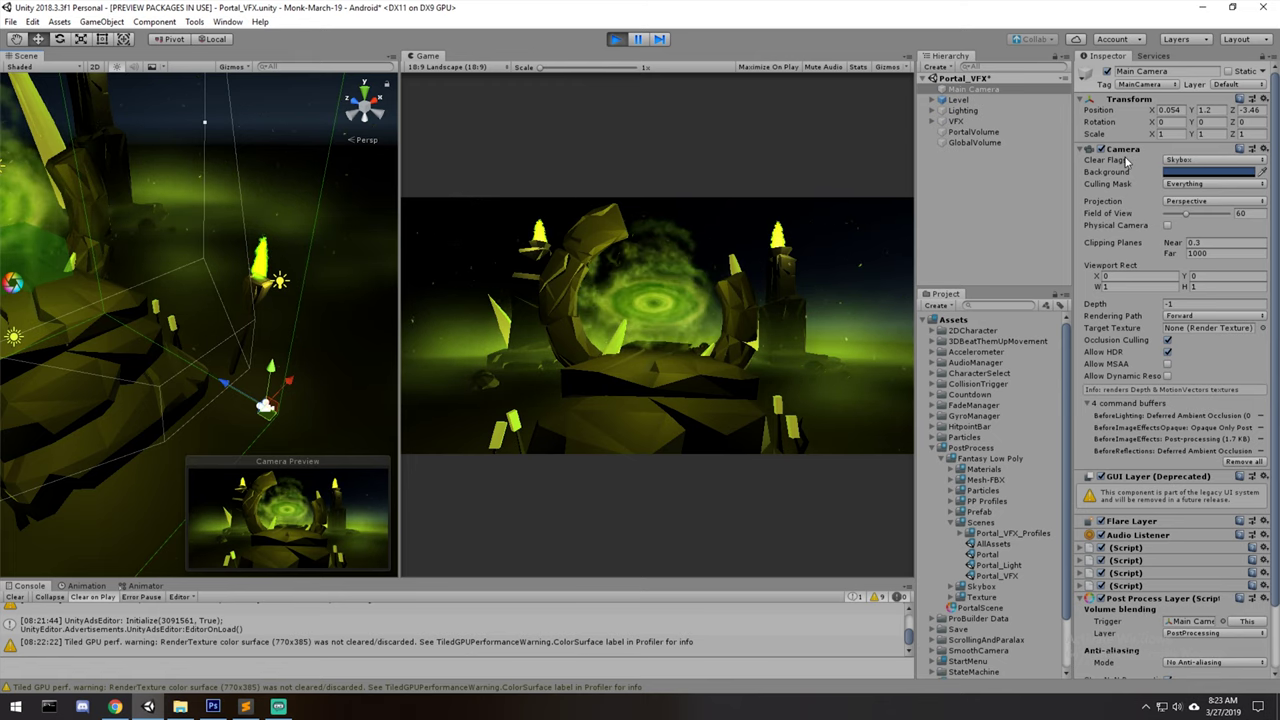
scroll(1110, 280, down, 3)
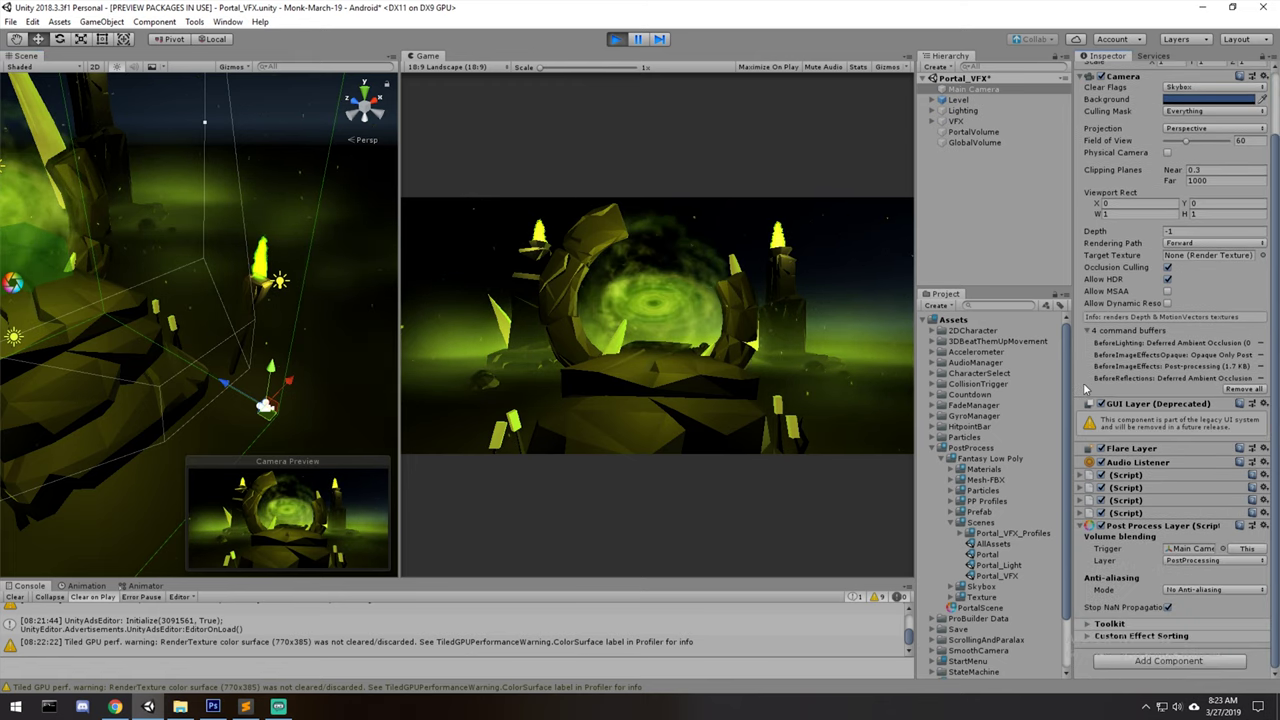
click(975, 142)
click(1178, 252)
Add a Vignette override with Mode enabled and Intensity set to 0.82
click(1160, 236)
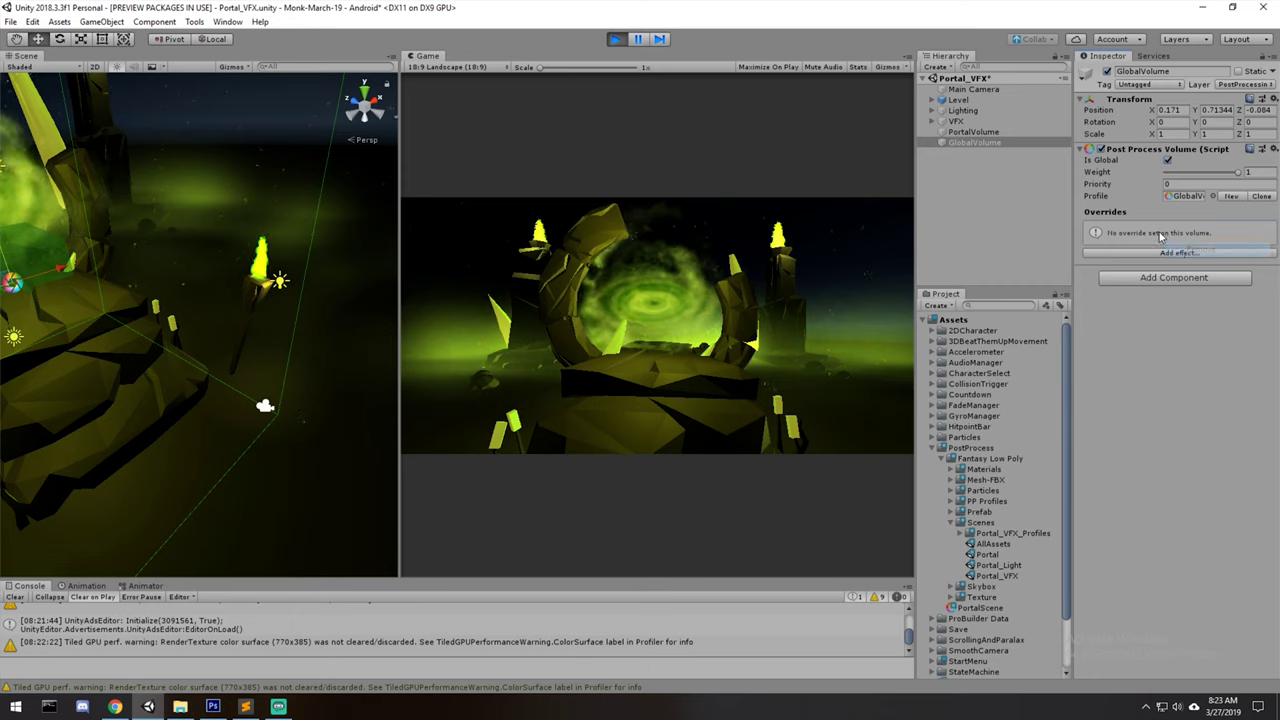
click(1172, 252)
mouse_move(1224, 259)
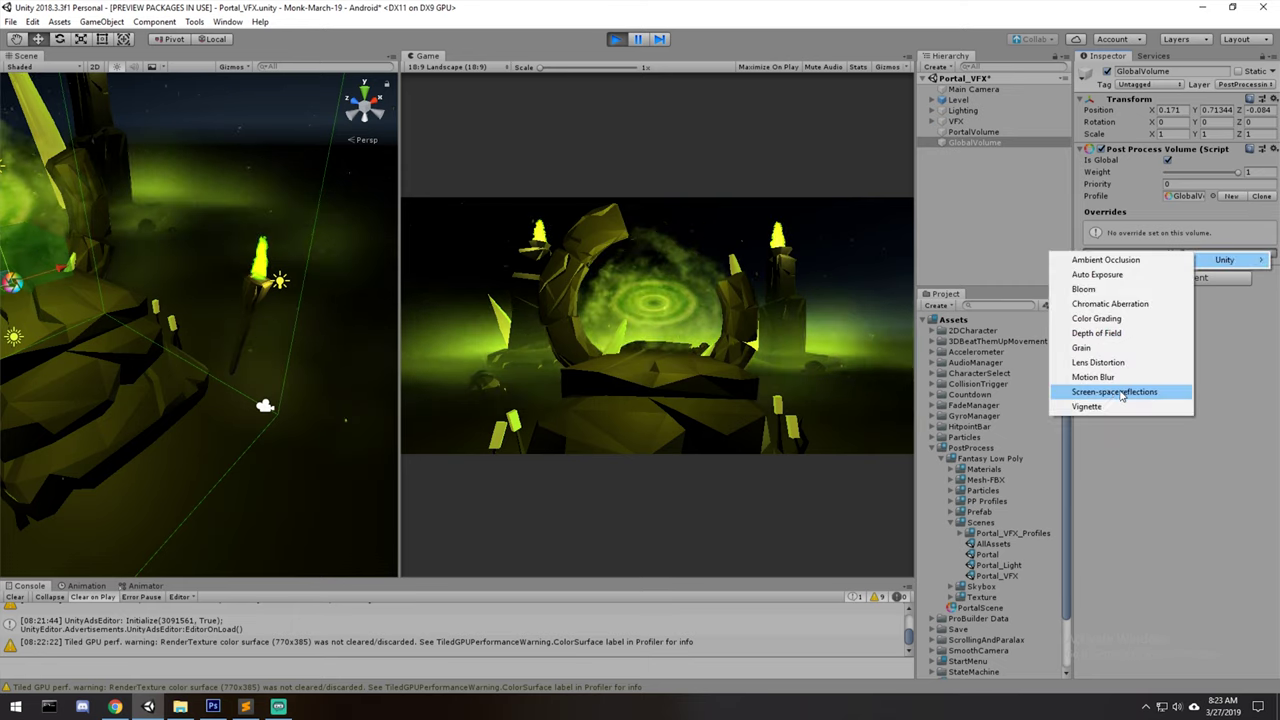
click(1117, 407)
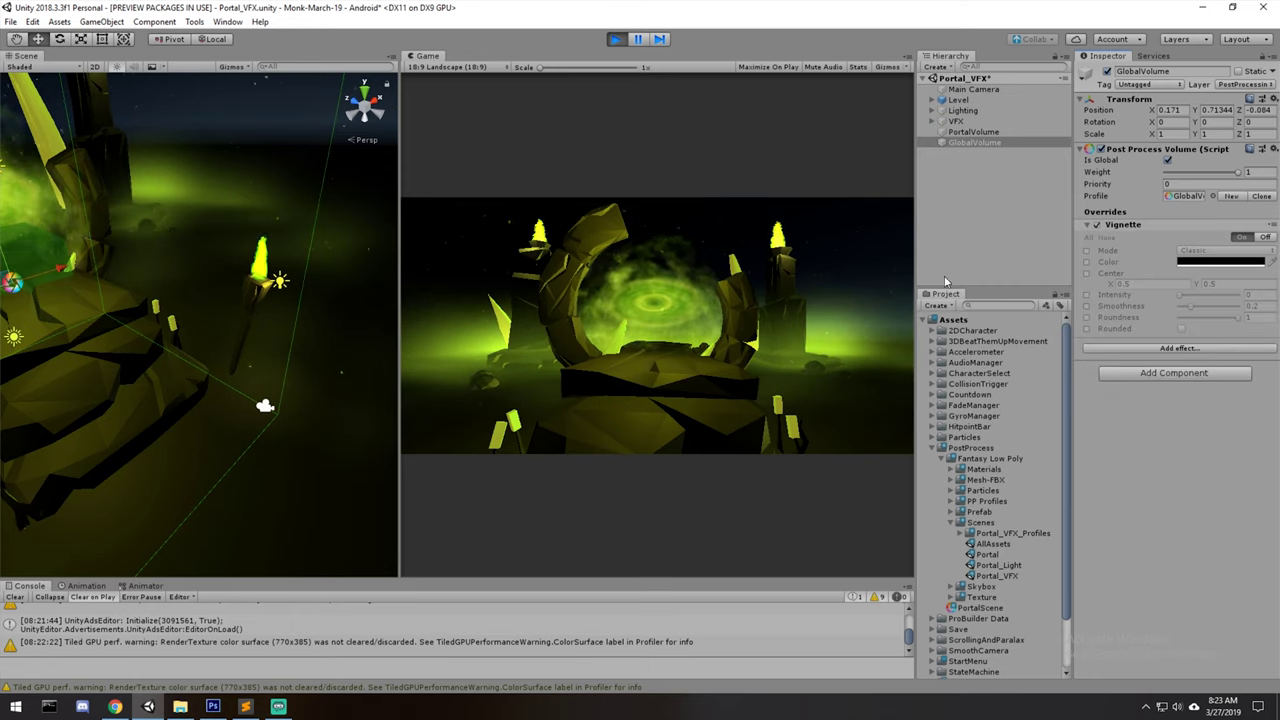
click(1086, 250)
click(1086, 294)
drag(1180, 295, 1220, 295)
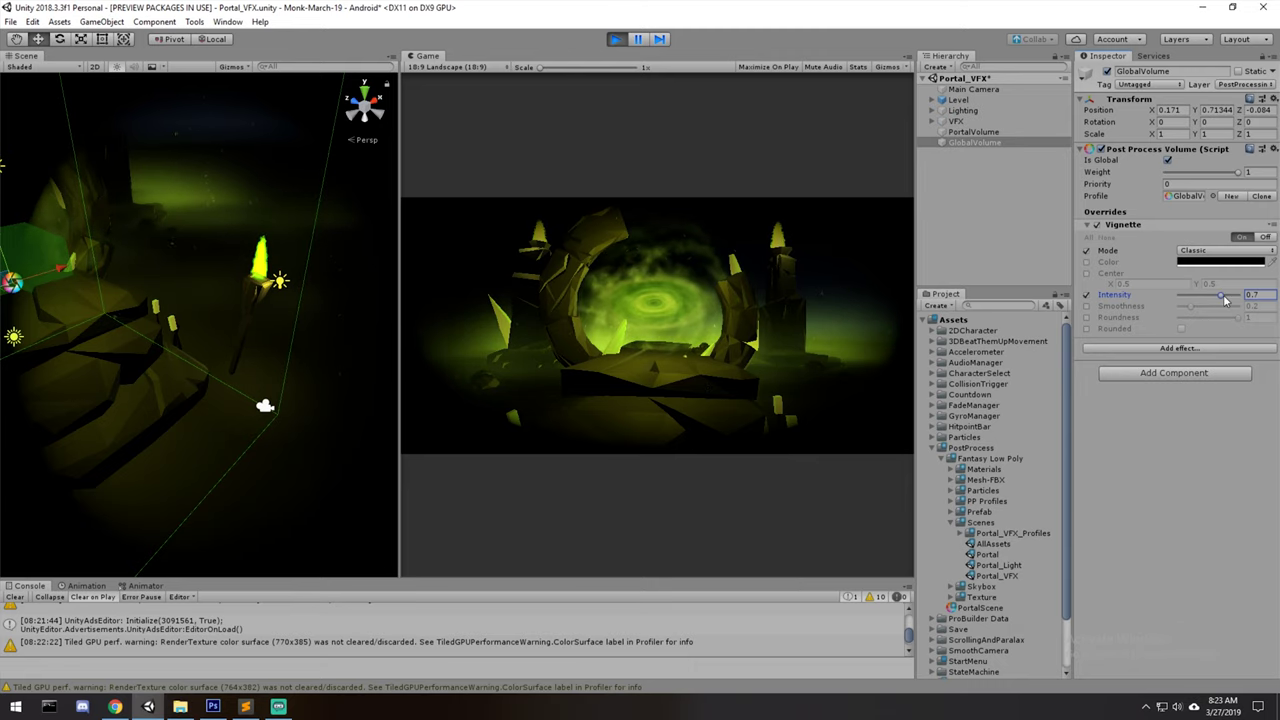
drag(1222, 297, 1233, 298)
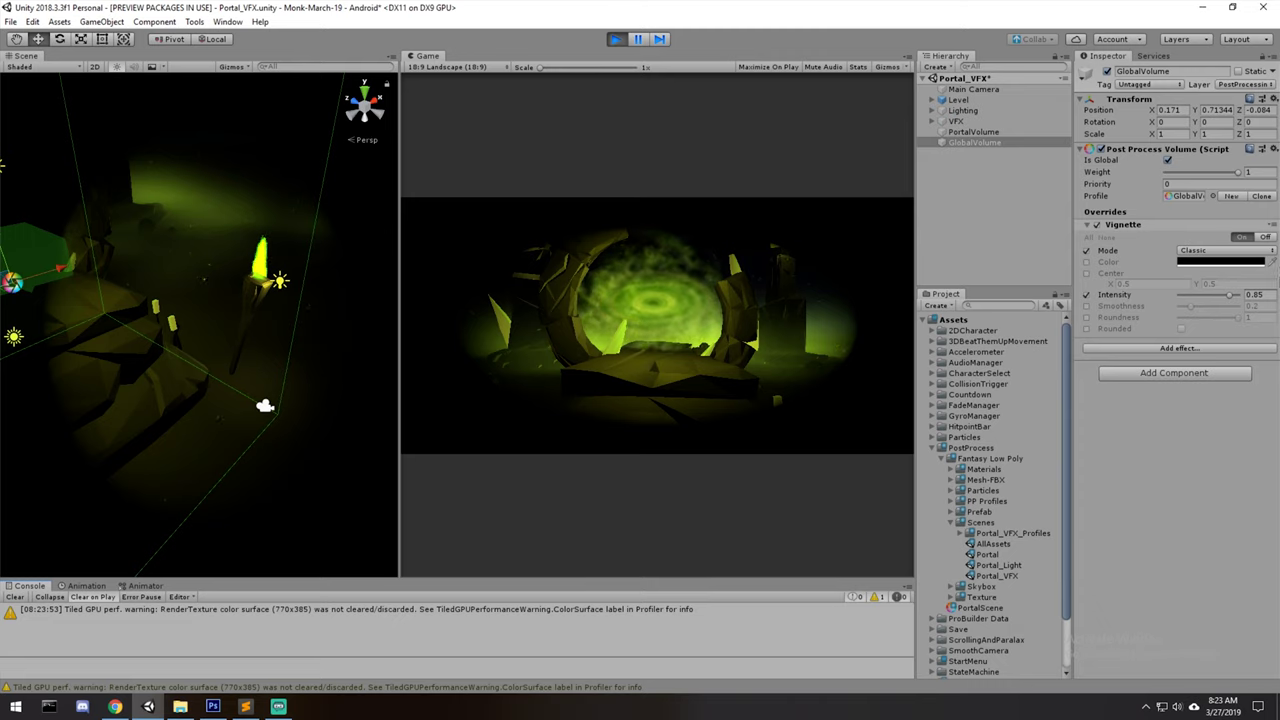
click(1231, 294)
drag(1232, 296, 1235, 296)
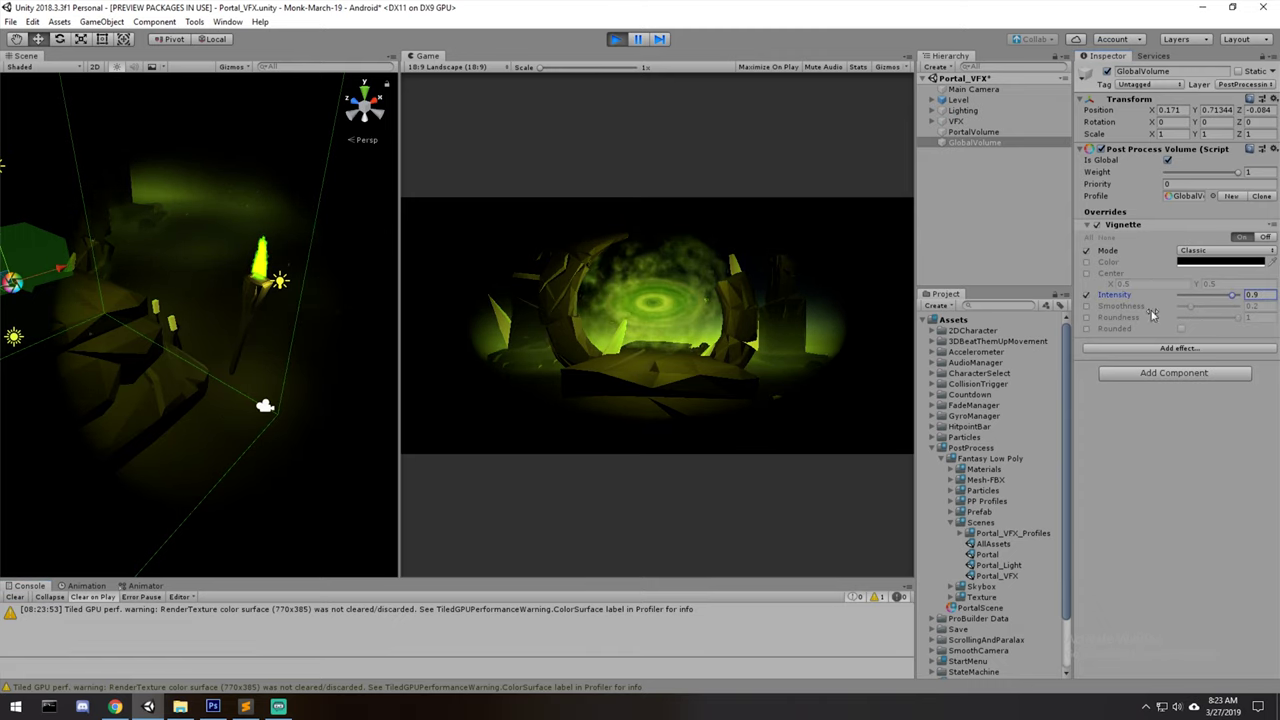
Enable vignette Smoothness, set its colour to red, and slightly weaken it
click(1087, 306)
click(1087, 262)
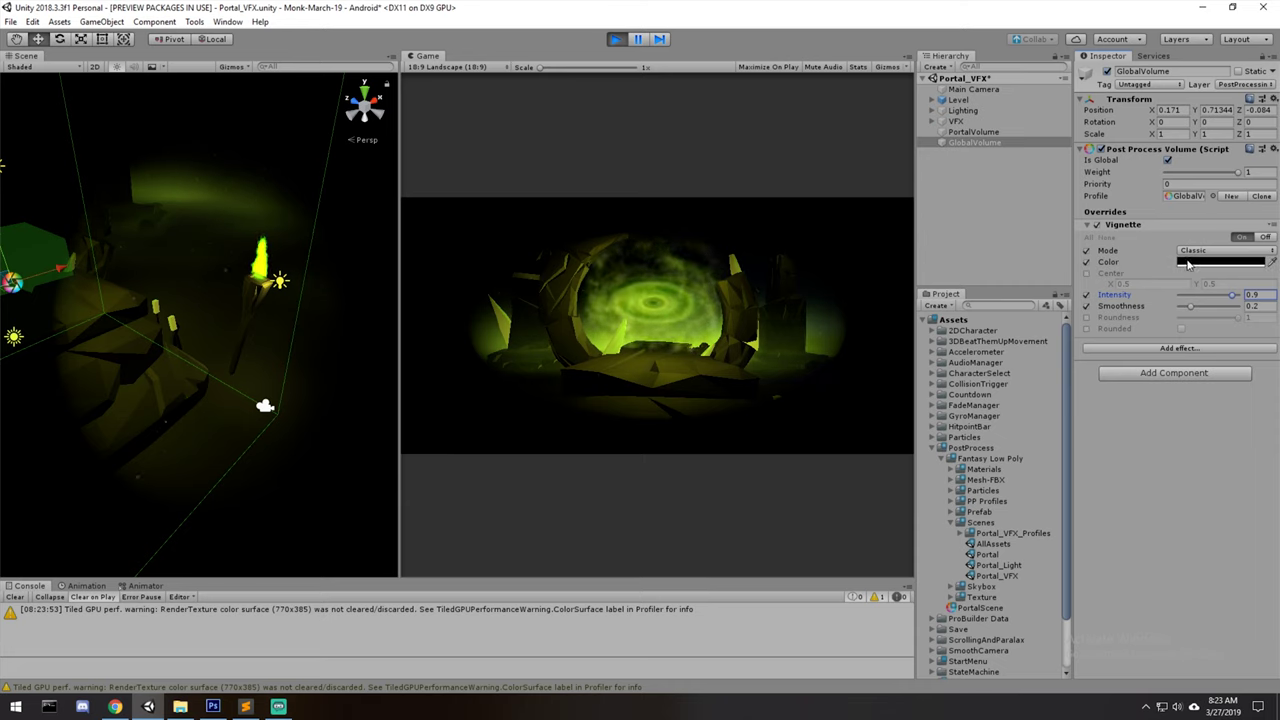
click(1188, 262)
click(748, 314)
click(790, 238)
drag(1235, 296, 1180, 313)
Shift the vignette Center off to the side, then remove the Vignette override
click(1090, 237)
mouse_move(1112, 284)
mouse_down()
mouse_move(1097, 287)
mouse_move(1112, 284)
mouse_up()
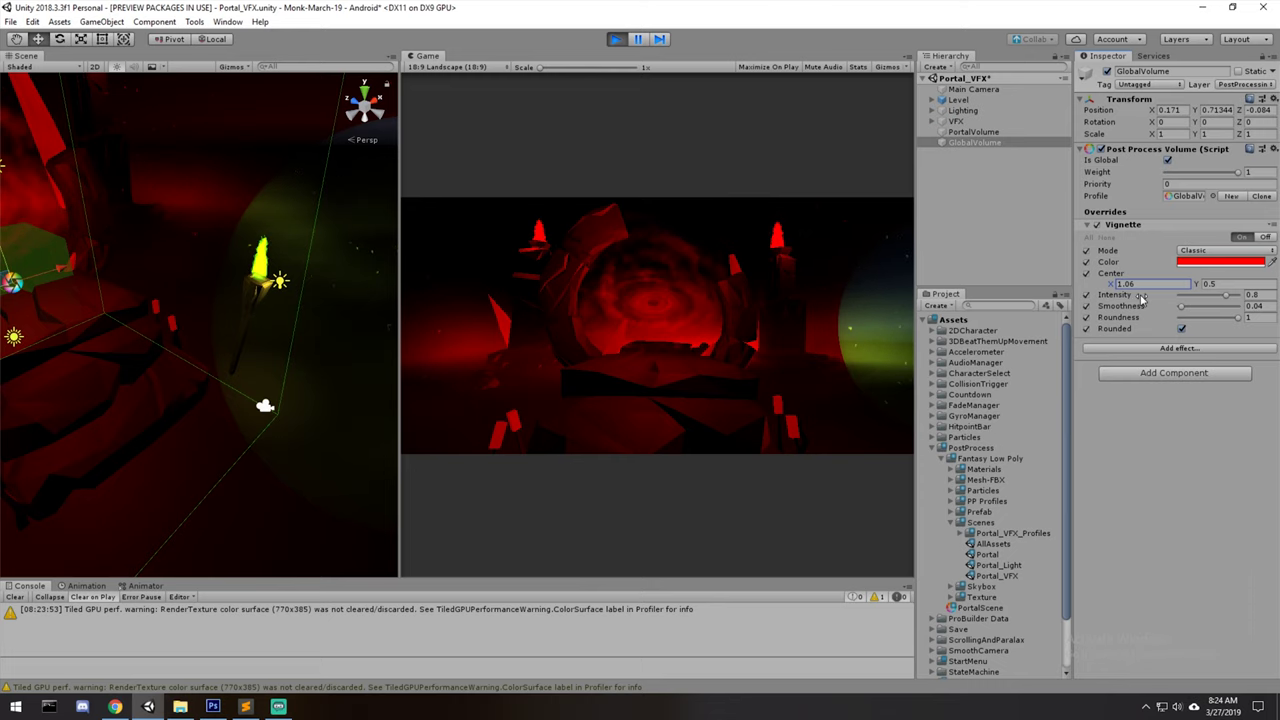
right_click(1150, 228)
click(1185, 250)
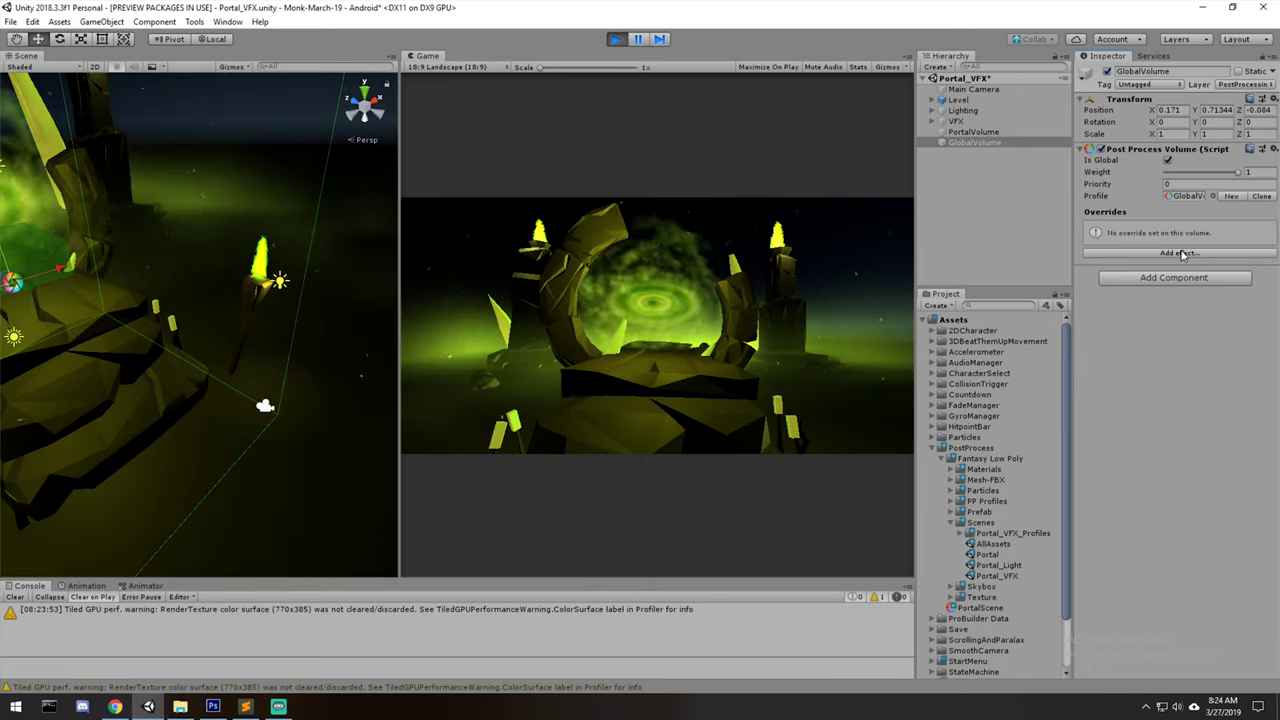